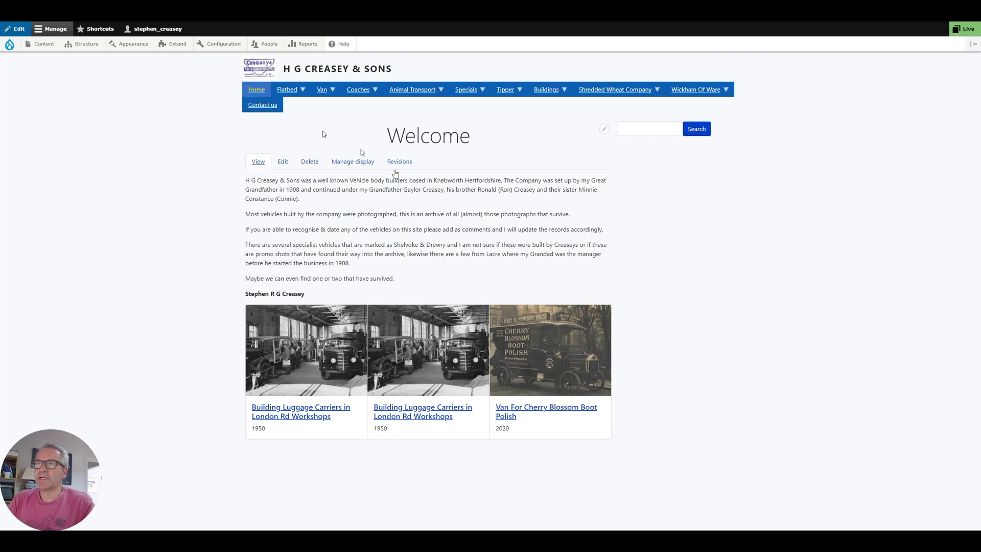
- Open the 'Building Luggage Carriers in London Rd Workshops' article and scroll through its photo and details
mouse_move(286, 91)
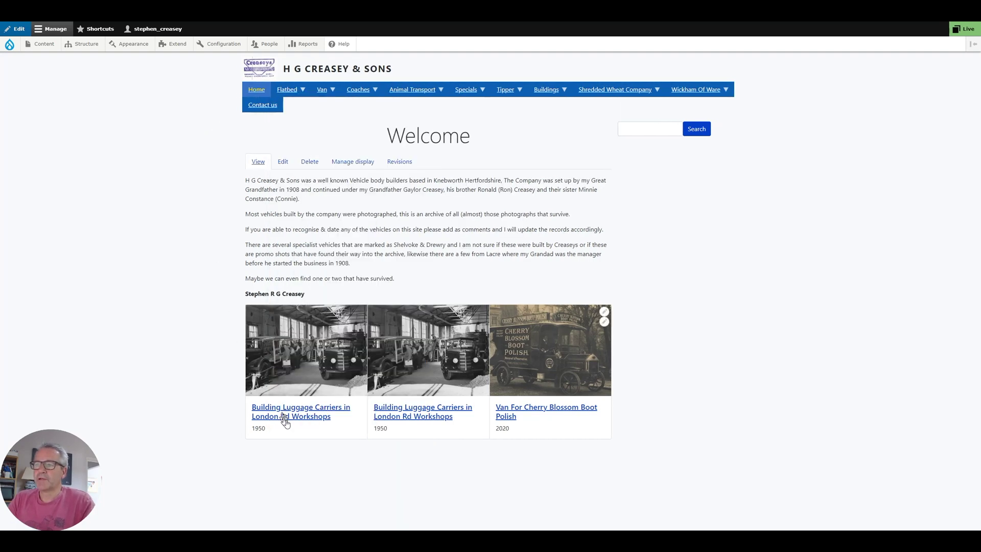
click(284, 416)
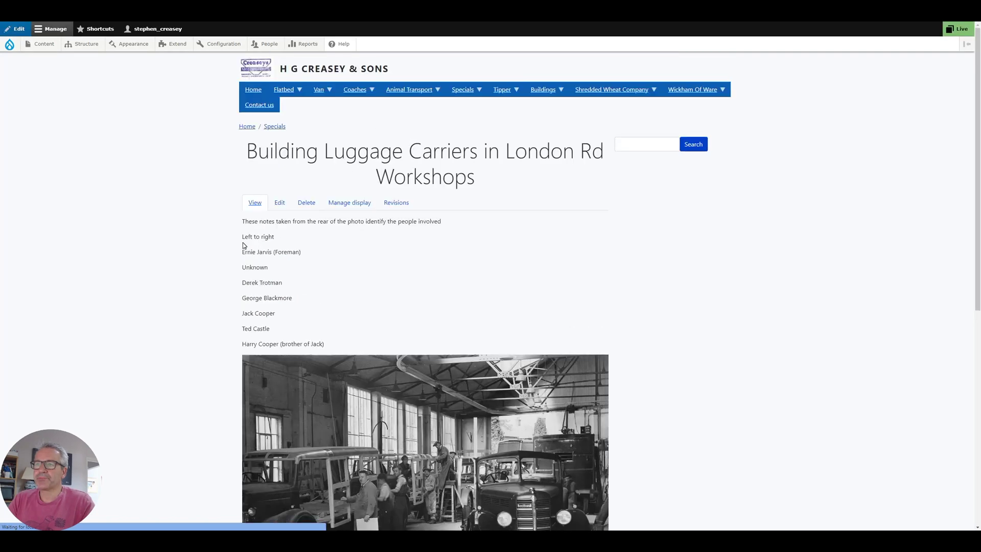
scroll(343, 281, down, 8)
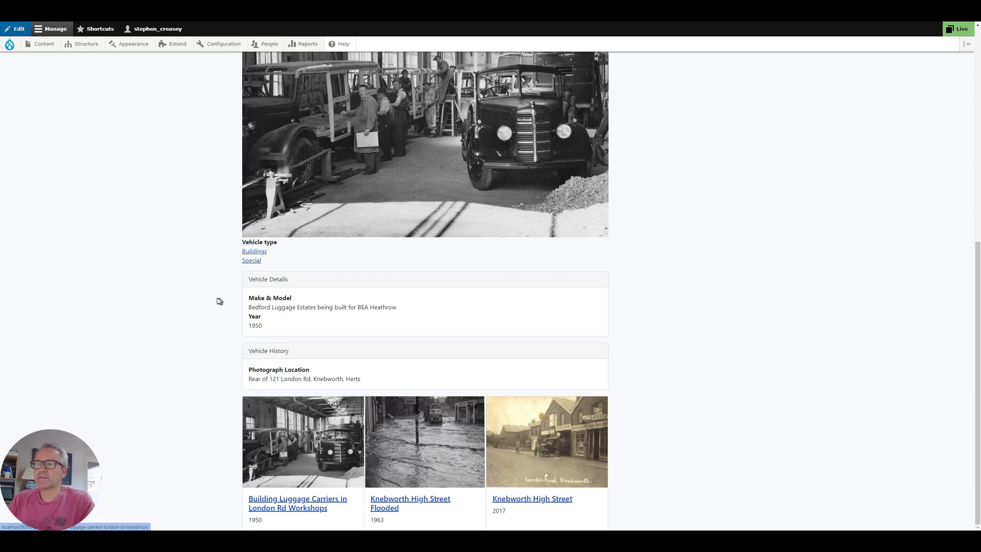
scroll(185, 319, up, 9)
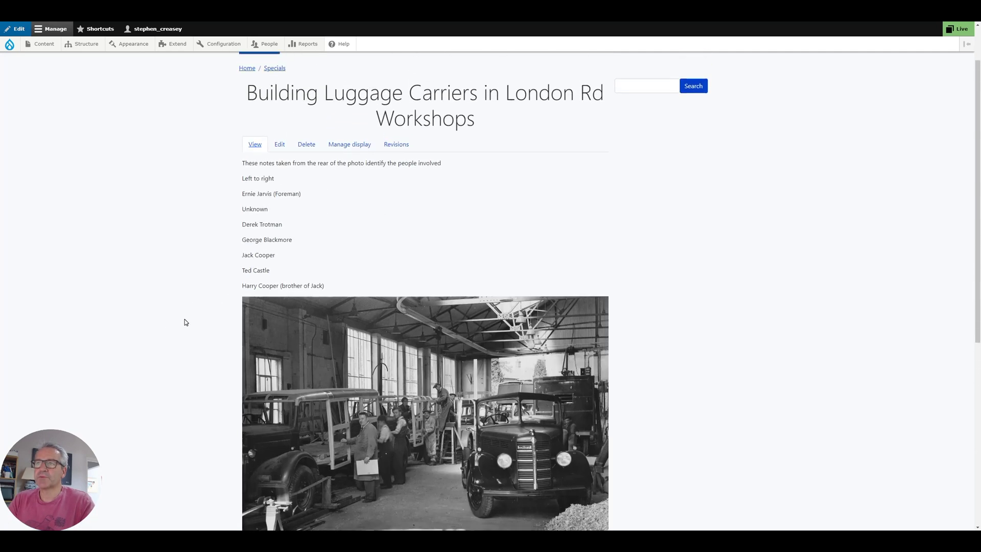
scroll(185, 319, up, 1)
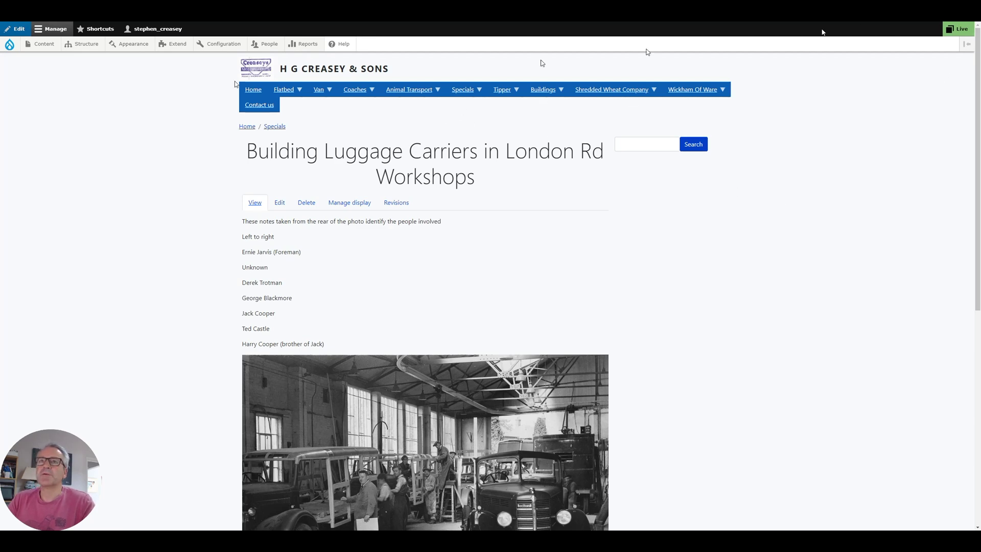
- Switch to the live 'Vehicle bodies built in Hertfordshire' home page tab and scroll it briefly
key(ctrl+Tab)
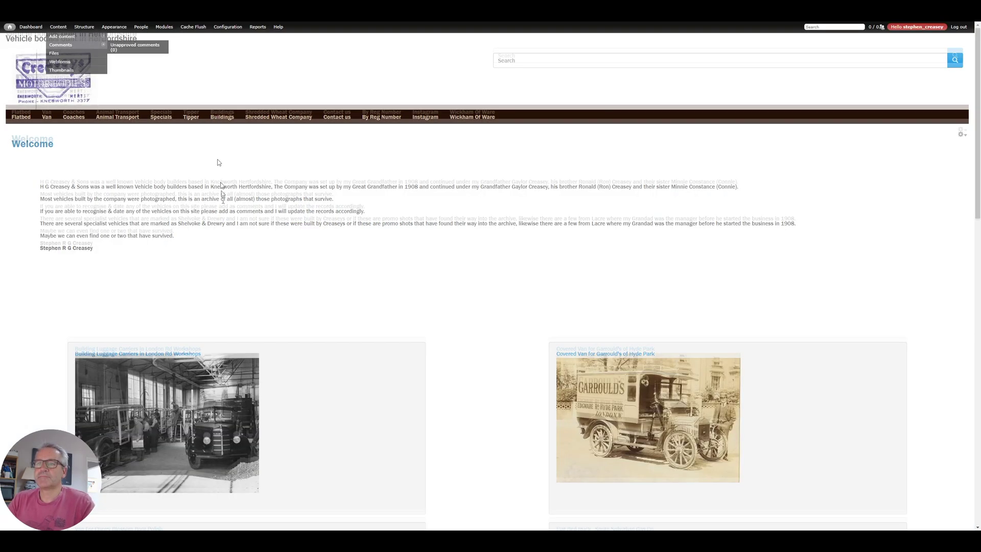
scroll(219, 168, down, 3)
scroll(222, 202, up, 3)
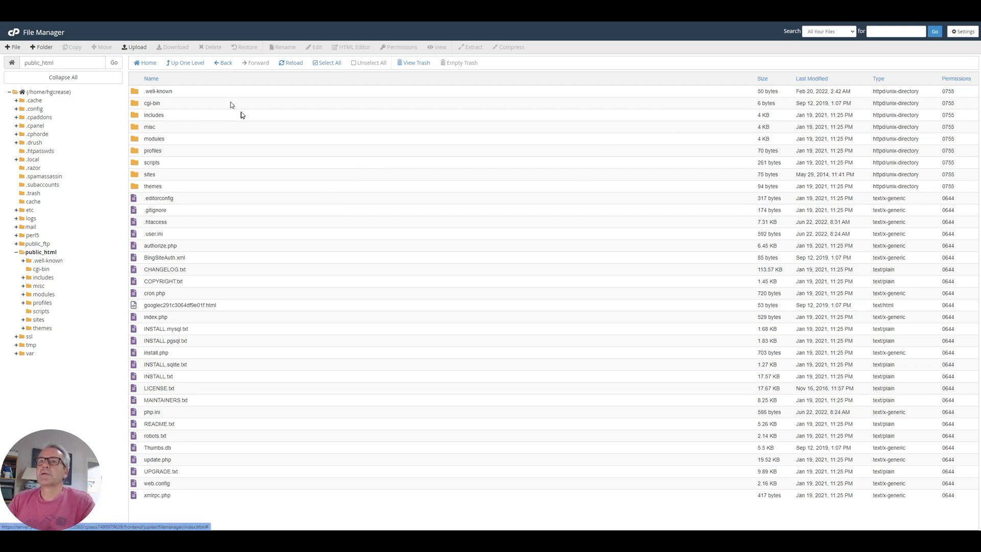
- Compress every file and folder in public_html into a zip archive named hgc-old.zip
click(331, 64)
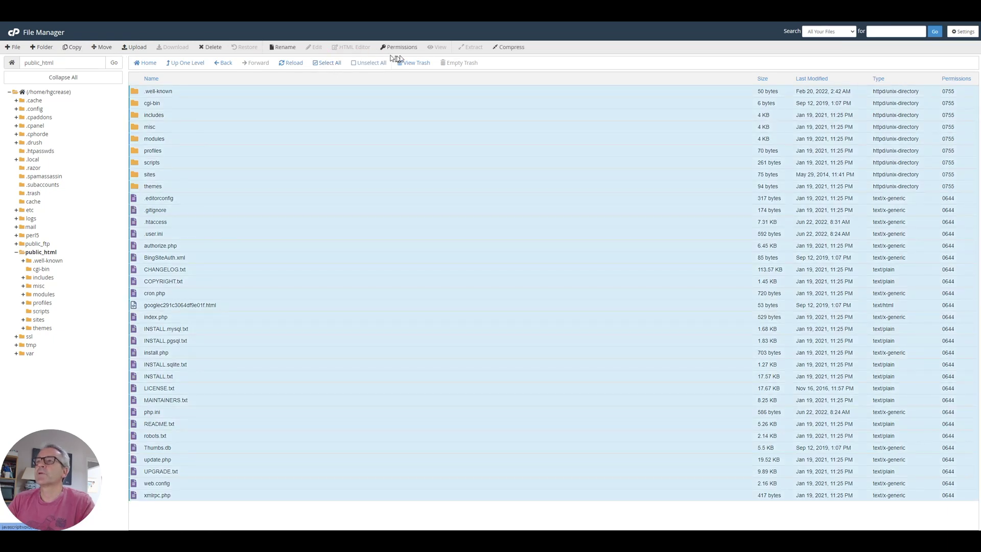
click(512, 47)
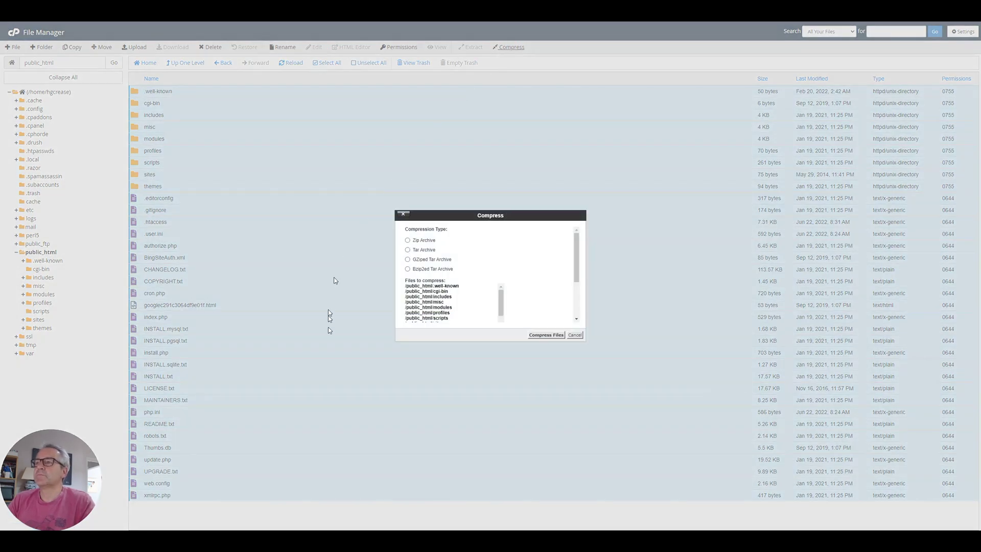
click(407, 240)
scroll(574, 265, down, 3)
drag(458, 310, 484, 310)
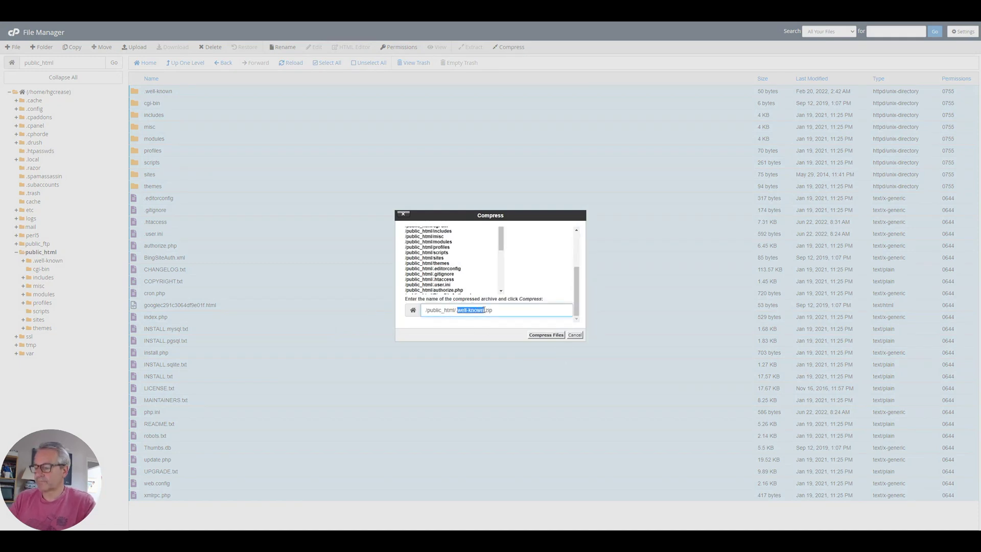
text(hgc-old)
click(549, 336)
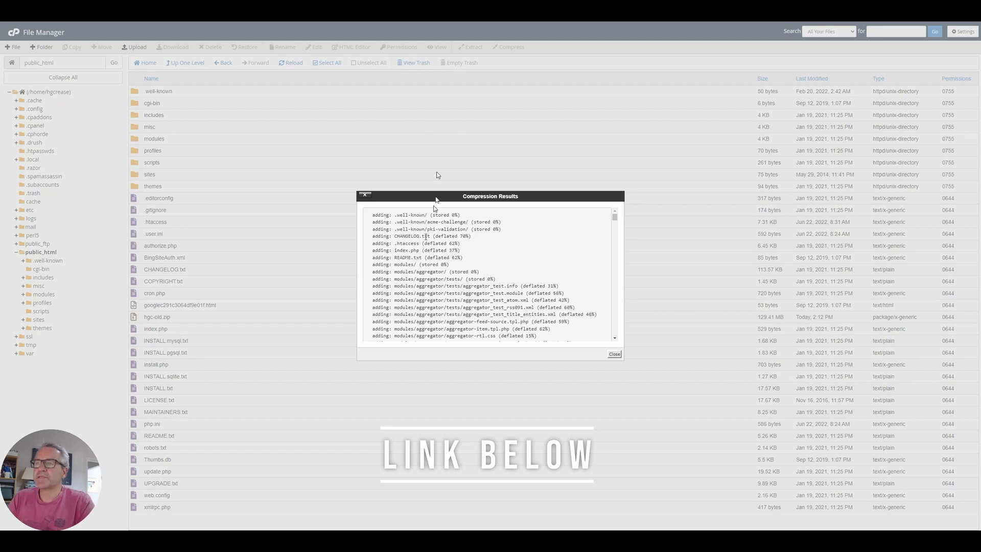
click(615, 354)
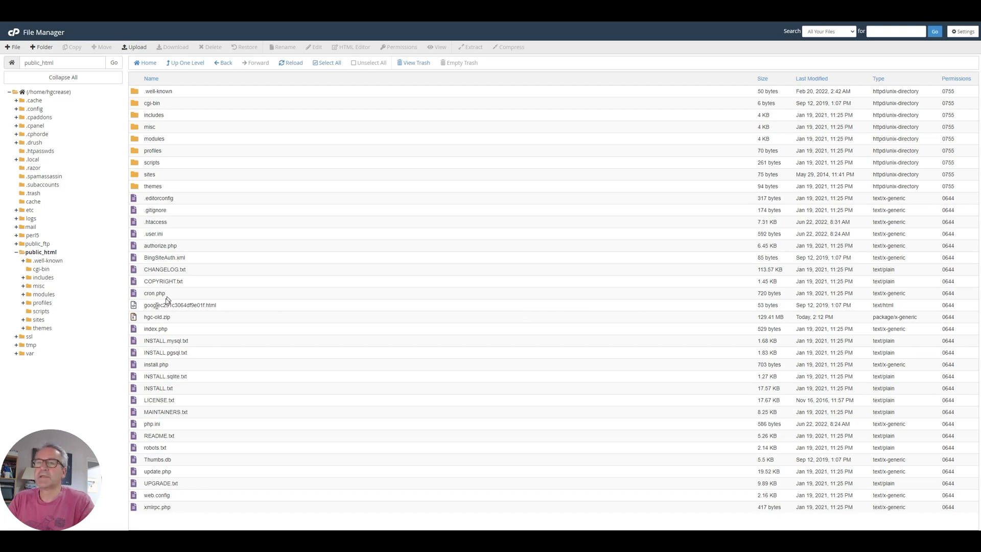
- Delete the range of files from cgi-bin down to cron.php
click(135, 295)
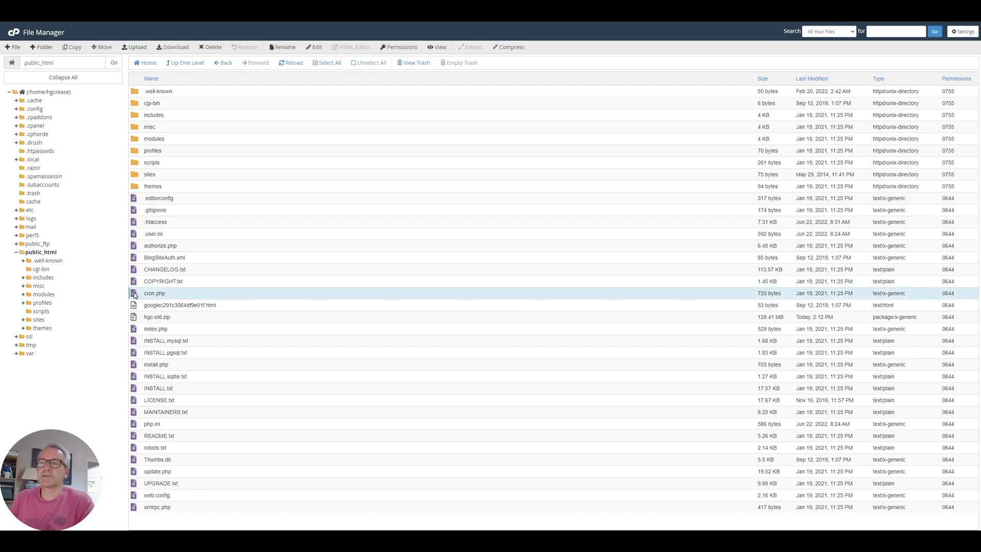
shift+click(141, 95)
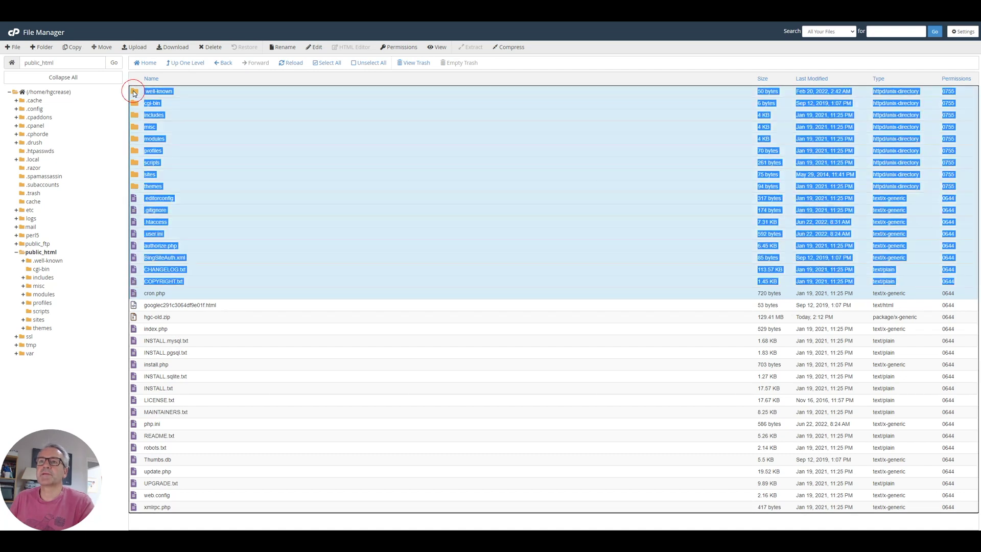
ctrl+click(134, 95)
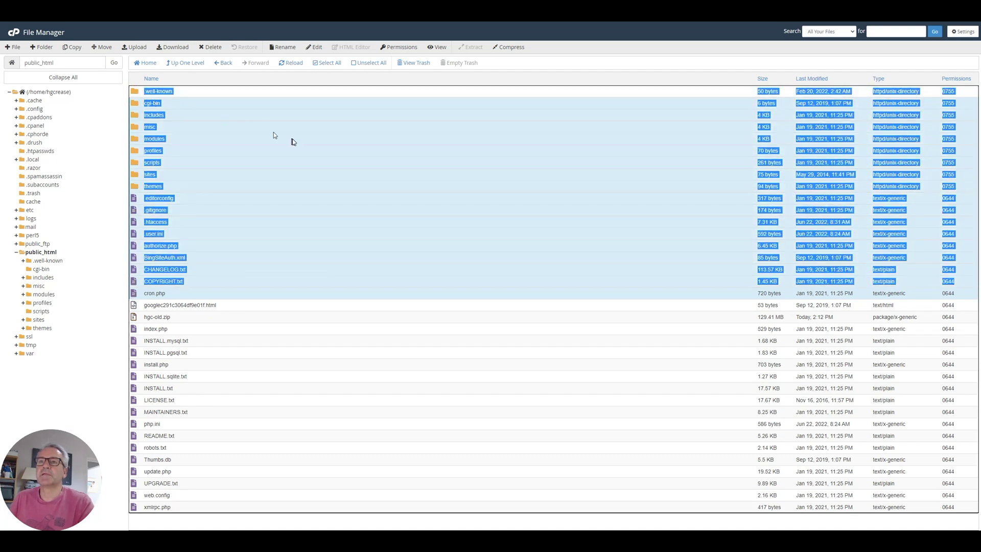
click(135, 95)
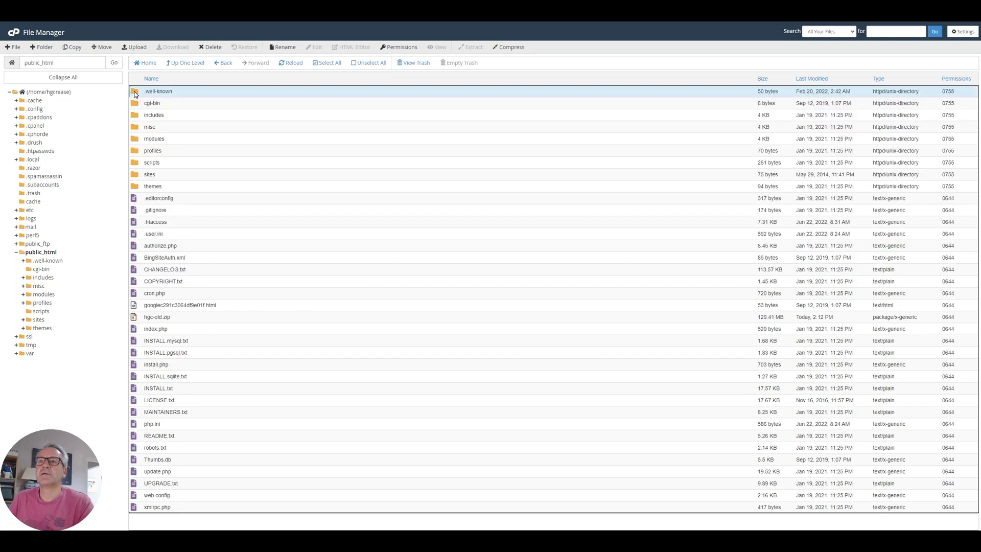
click(134, 104)
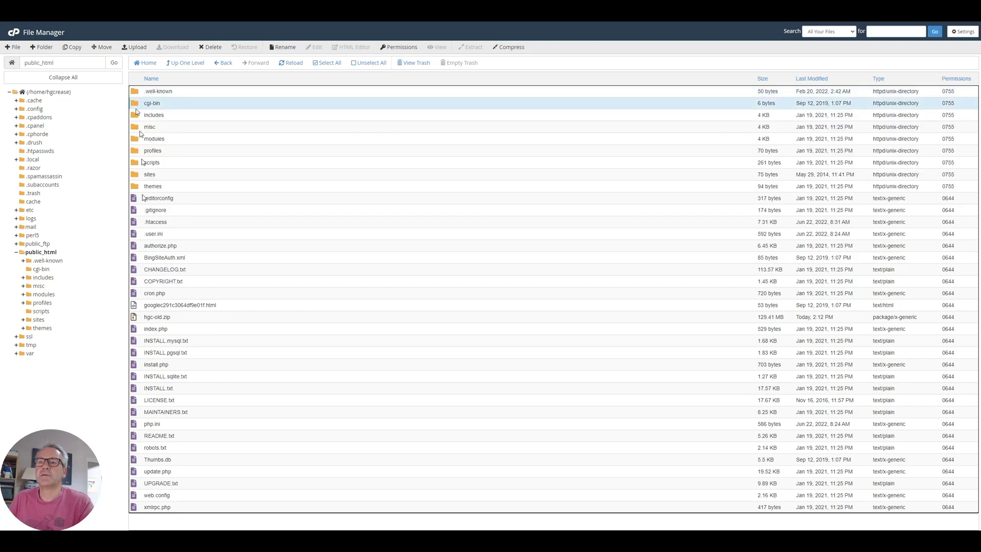
shift+click(134, 294)
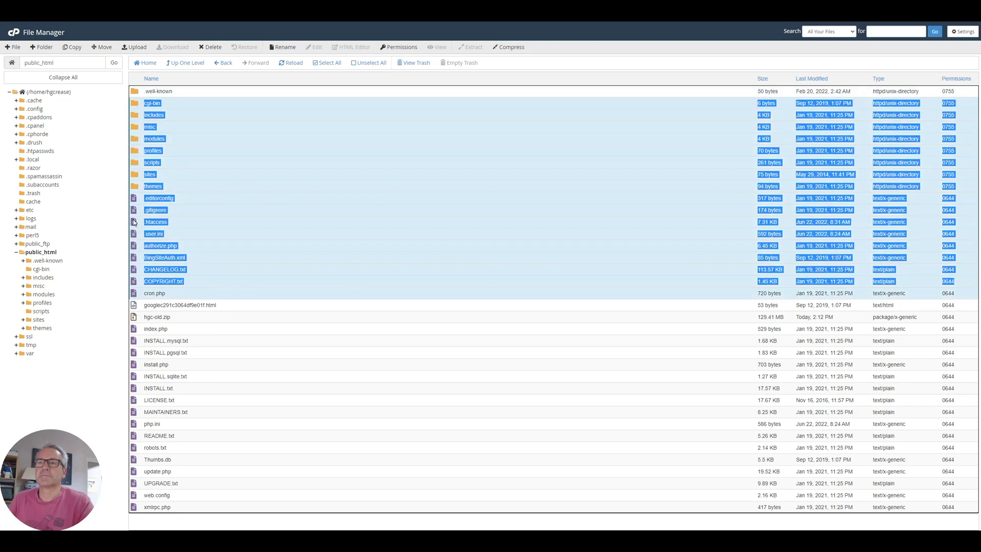
key(Delete)
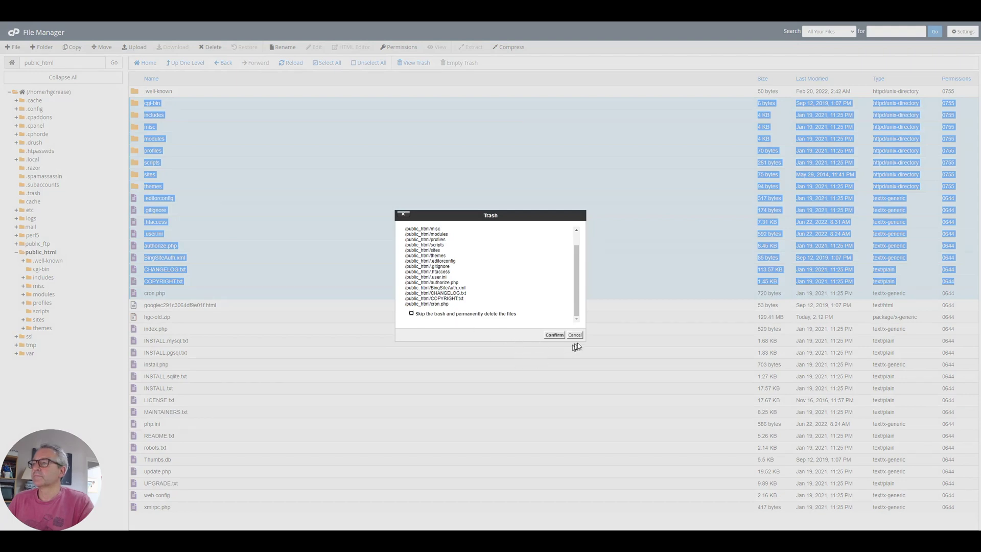
click(554, 335)
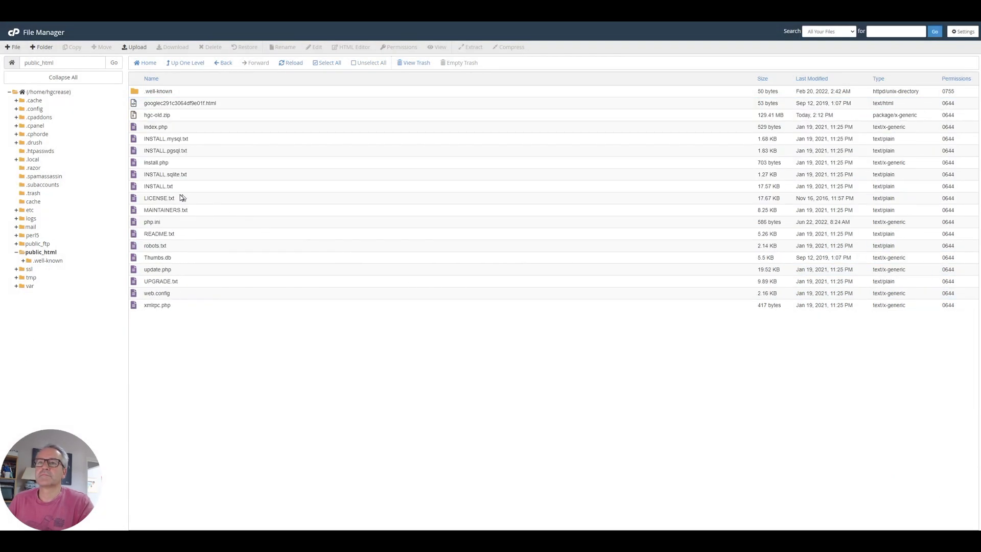
- Delete the 16 remaining files from index.php to xmlrpc.php, then check inside .well-known
click(137, 128)
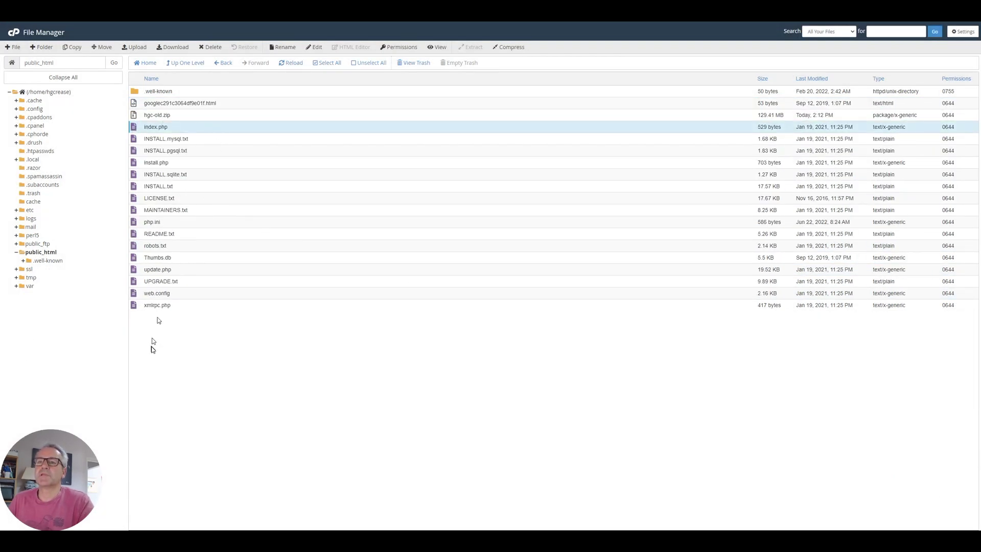
shift+click(225, 307)
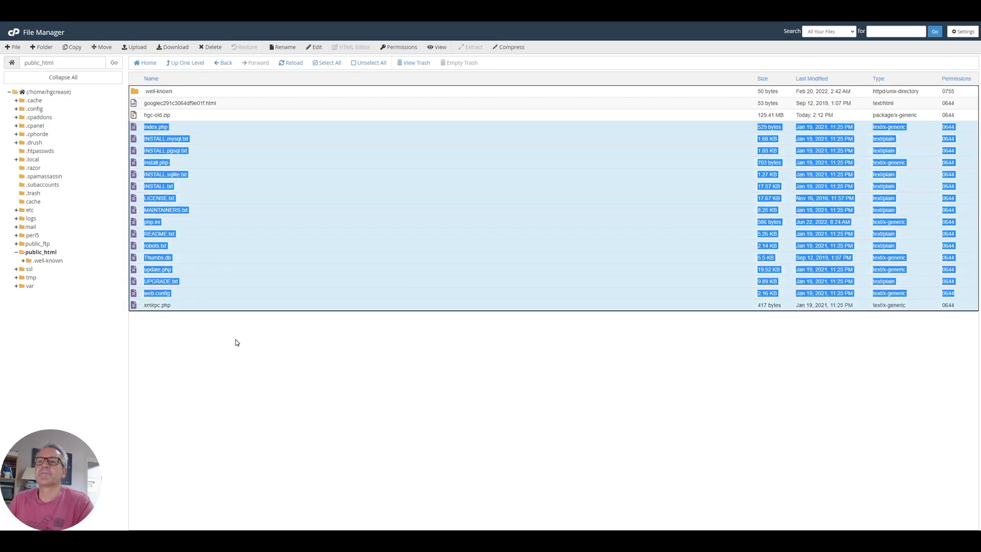
key(Delete)
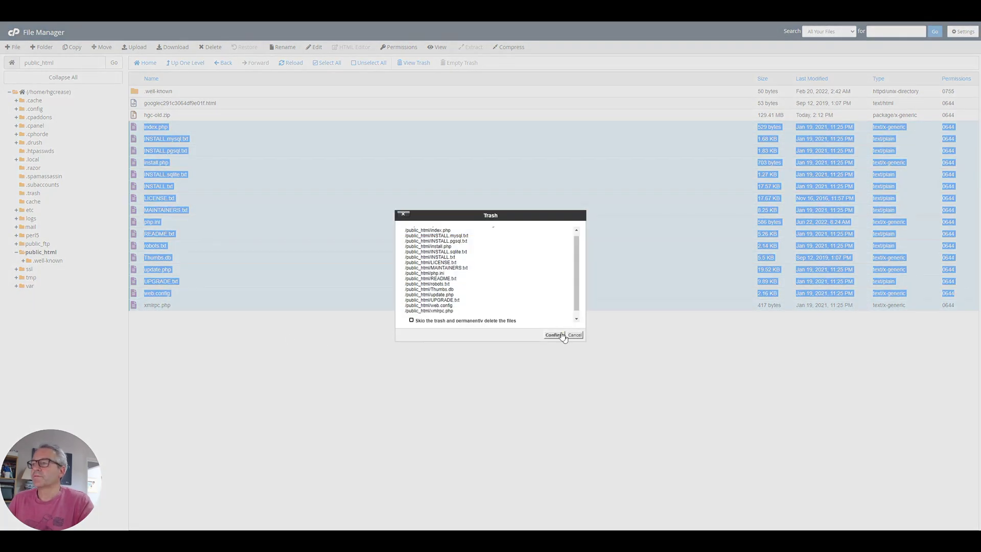
click(558, 333)
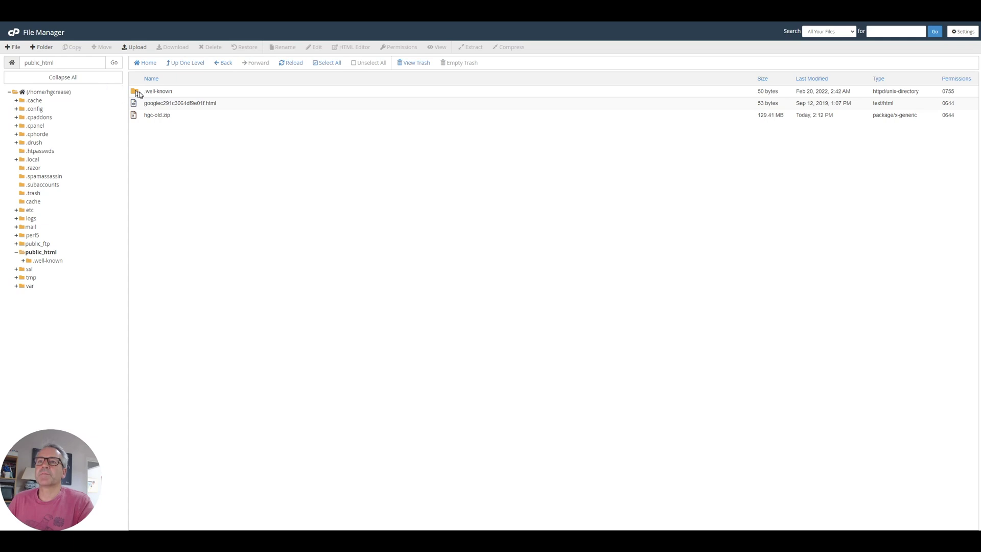
click(140, 93)
double_click(139, 94)
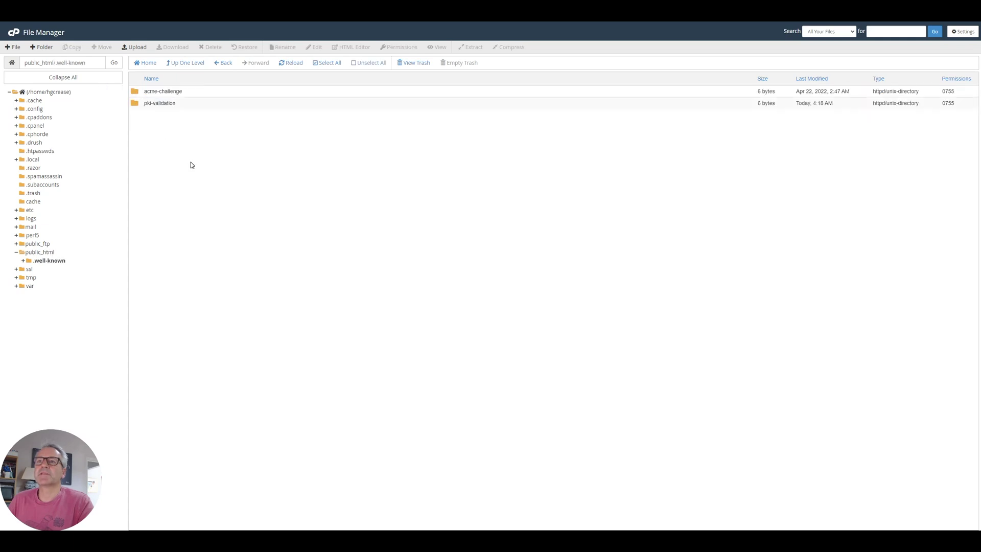
click(182, 64)
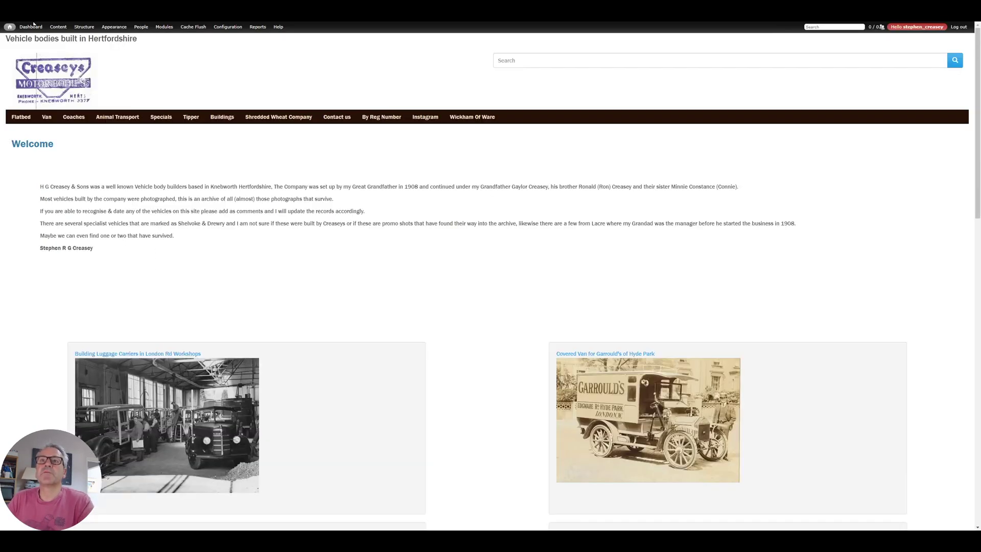
- Reload the live site to confirm it now returns 403 Forbidden
click(33, 23)
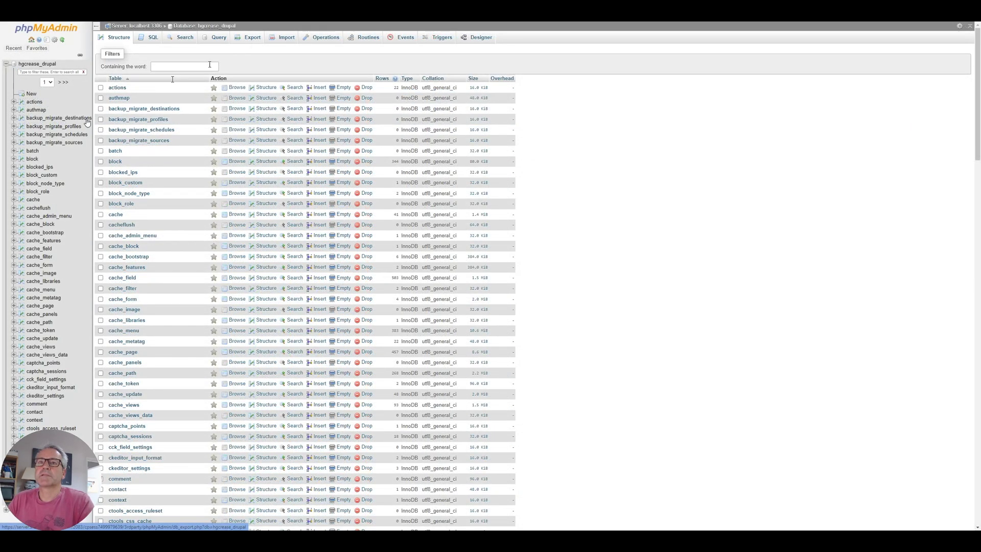
- Run a custom export of hgcrease_drupal with zipped compression, starting the SQL download
click(248, 38)
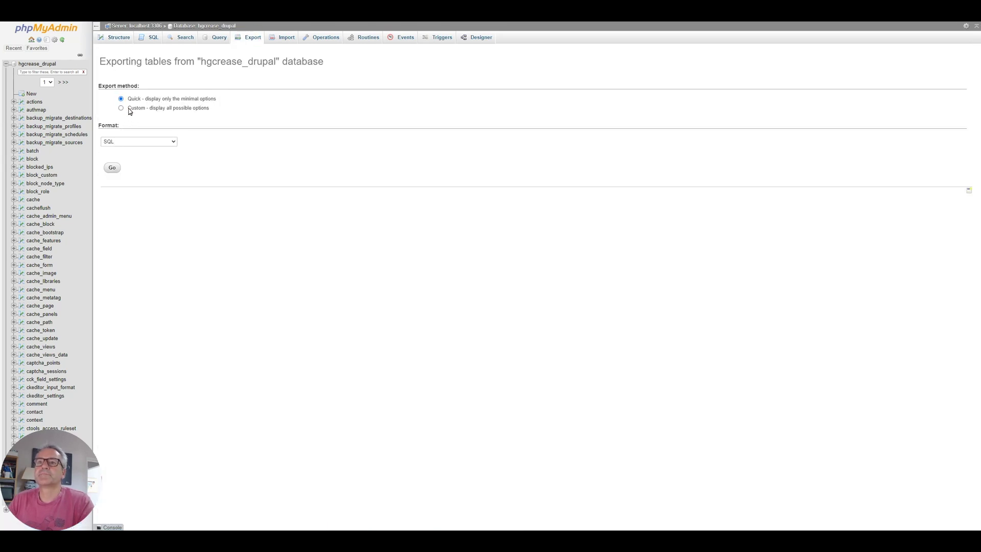
click(129, 110)
scroll(179, 312, down, 1)
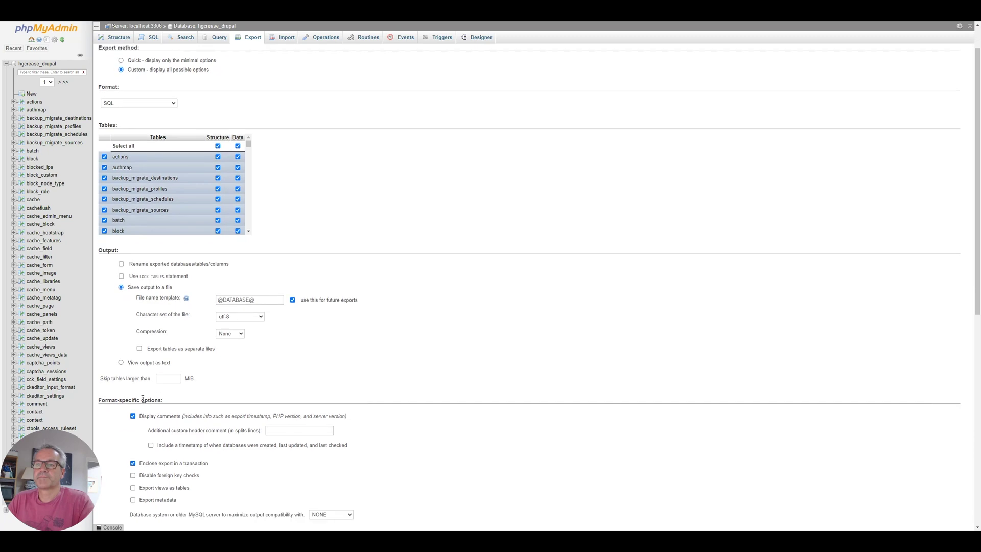
click(227, 337)
click(225, 349)
scroll(301, 348, down, 3)
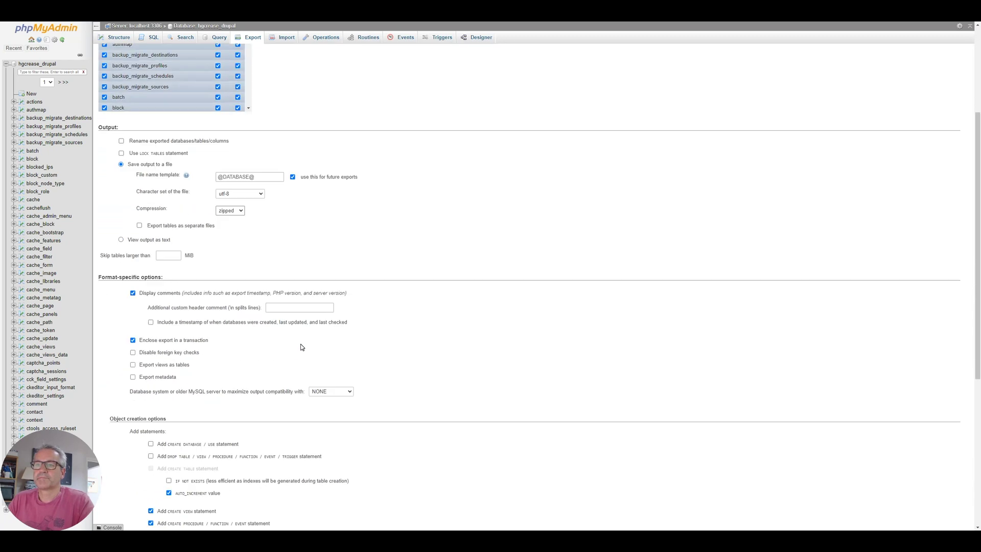
scroll(218, 336, down, 5)
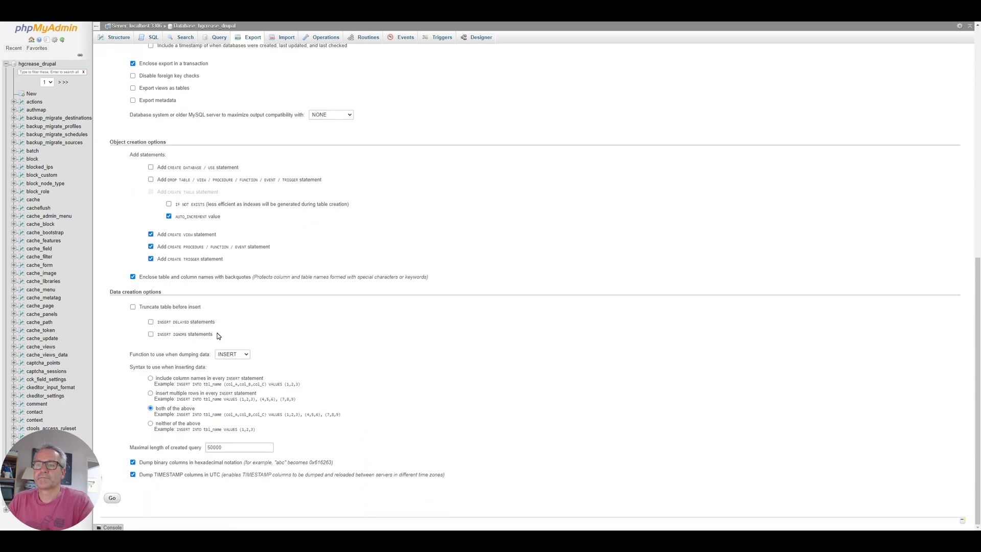
click(114, 498)
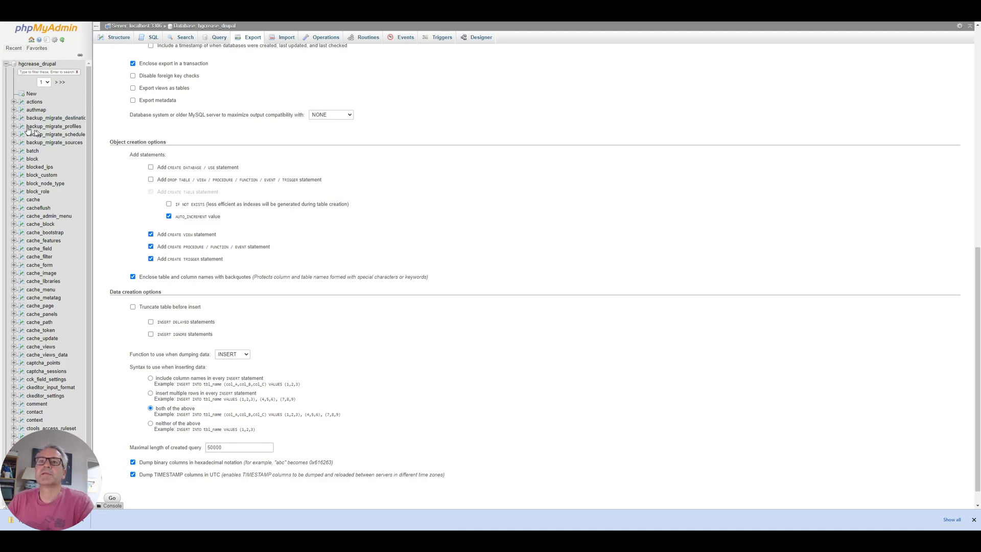
- Select all tables in hgcrease_drupal and drop them
click(22, 65)
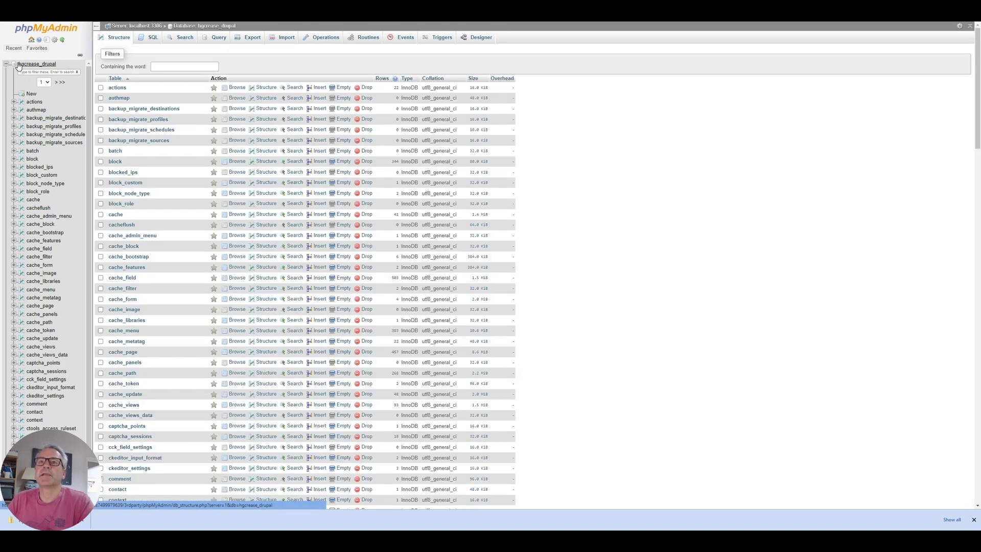
scroll(152, 363, down, 9)
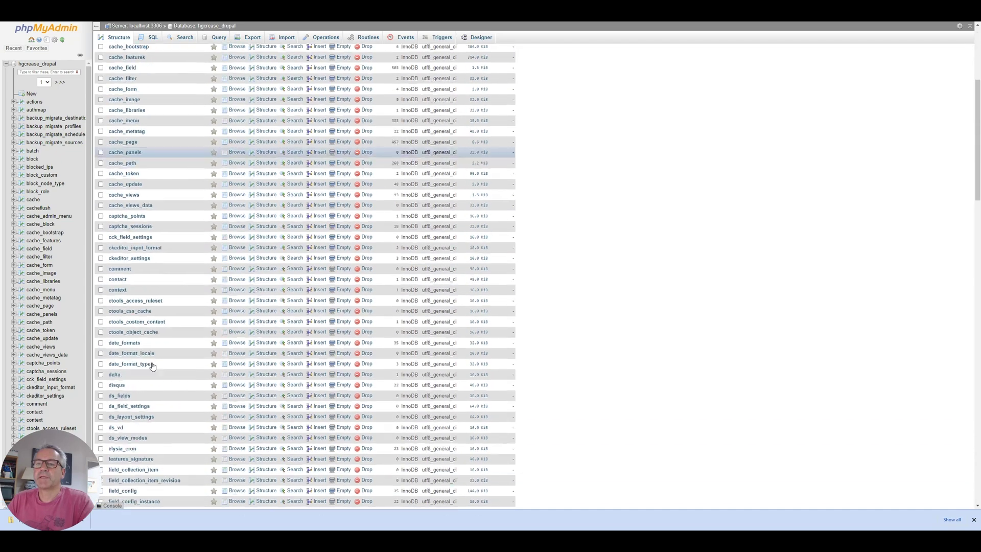
scroll(152, 365, down, 20)
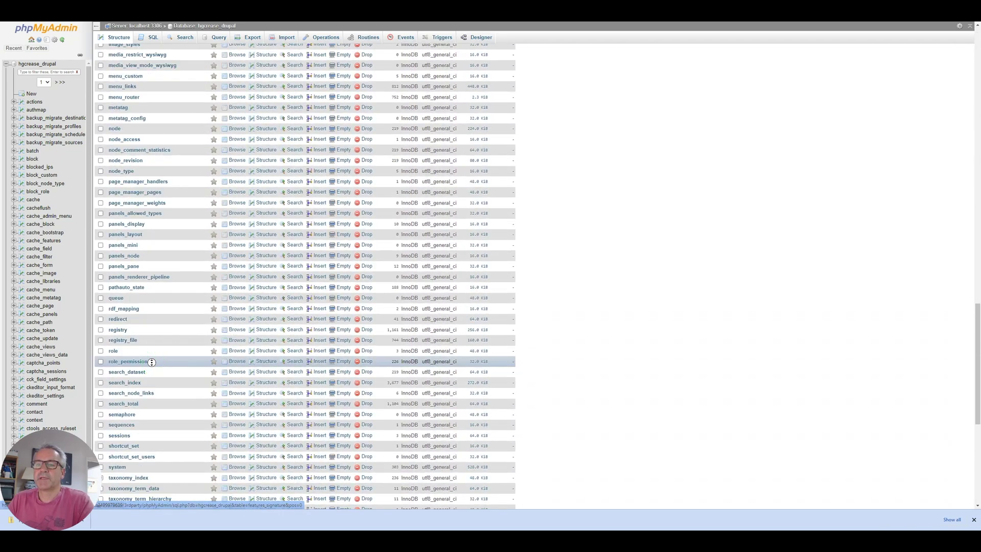
scroll(169, 431, down, 4)
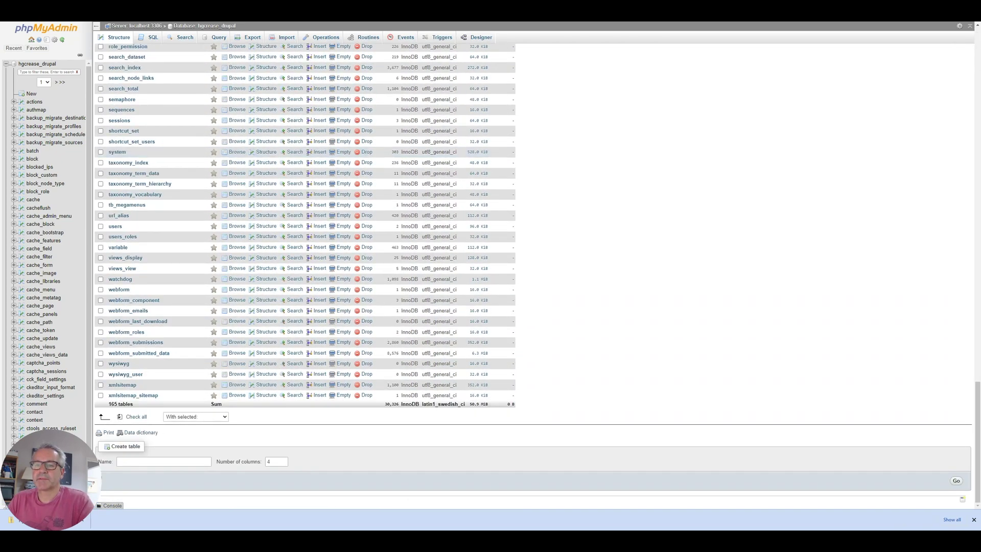
click(120, 417)
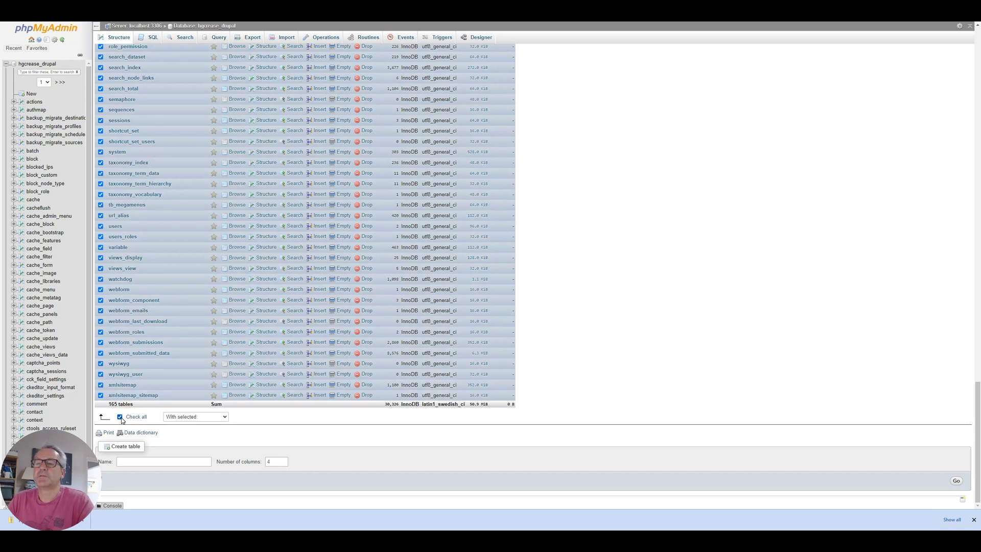
click(210, 416)
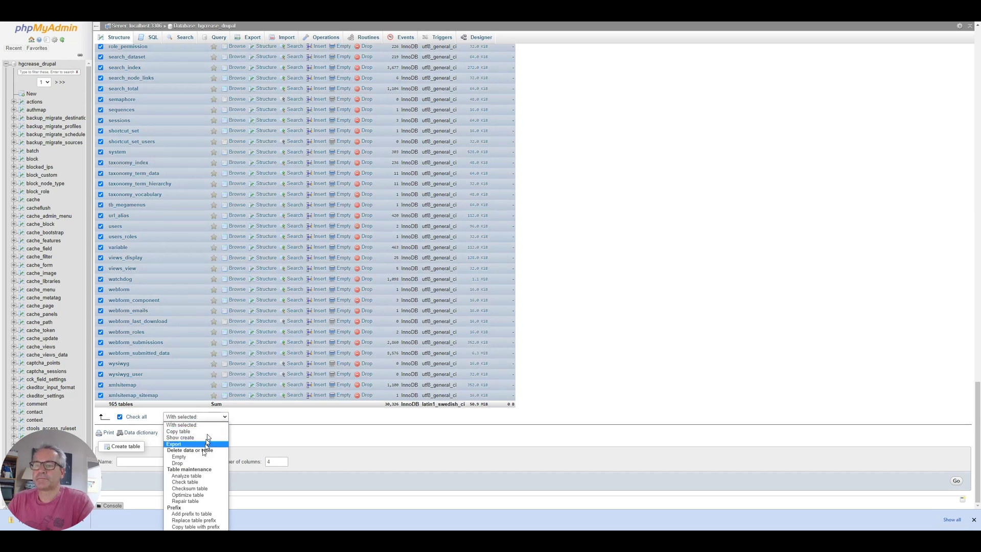
click(200, 463)
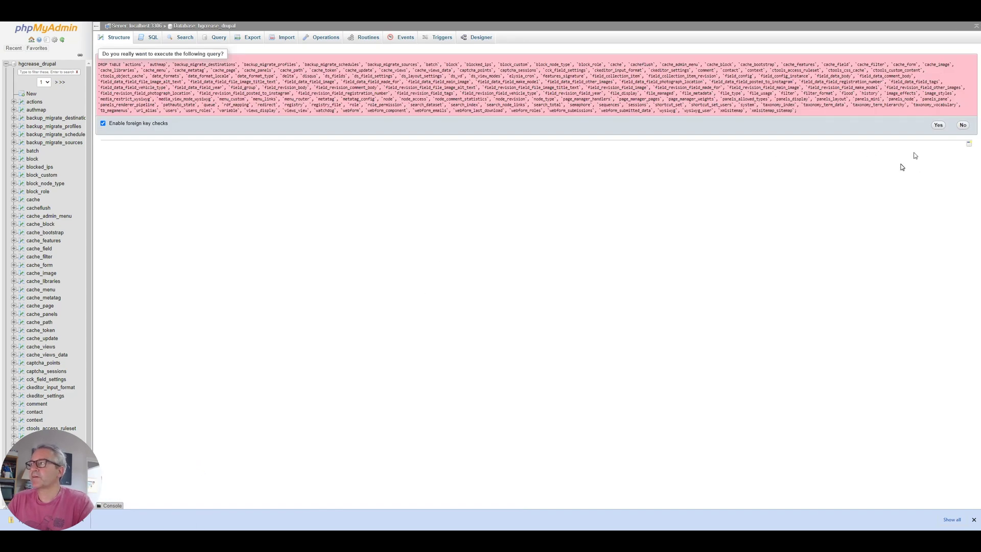
click(938, 125)
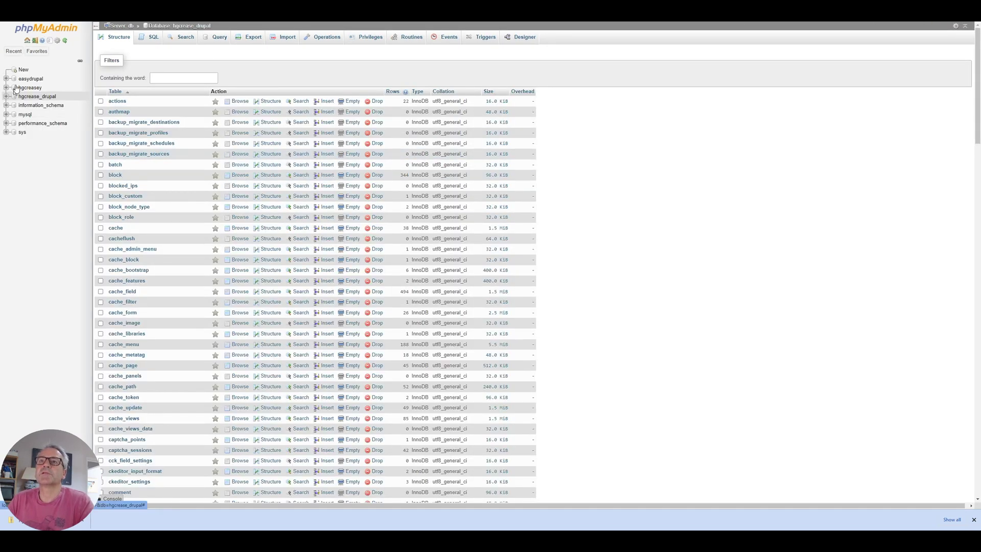
- Show the hgcrease_drupal Export page with custom options, then view the Downloads folder
click(250, 39)
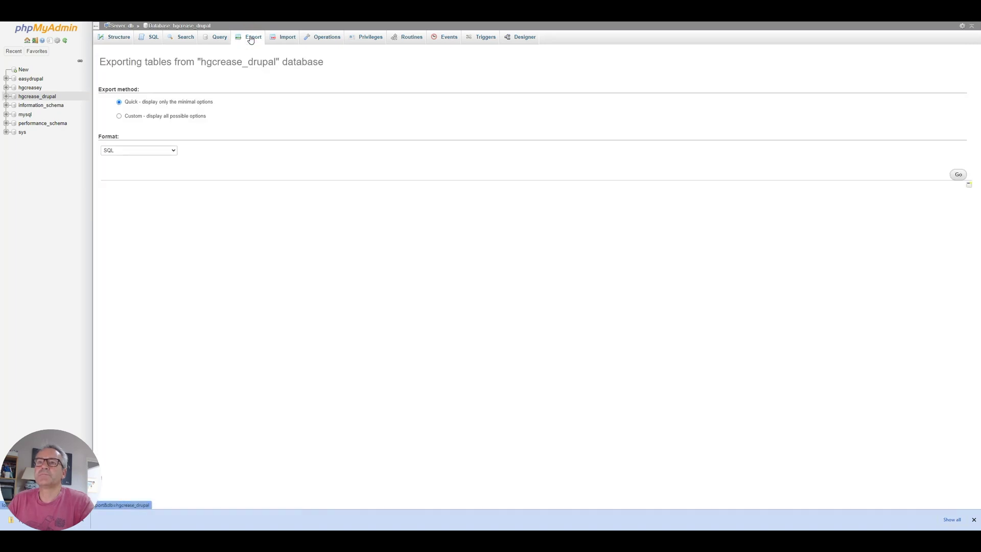
click(119, 116)
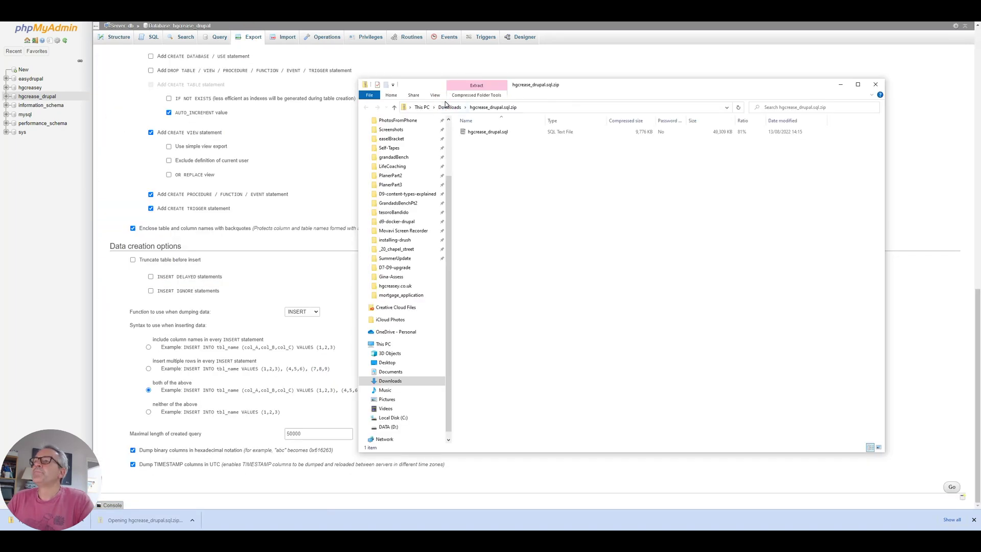
click(447, 107)
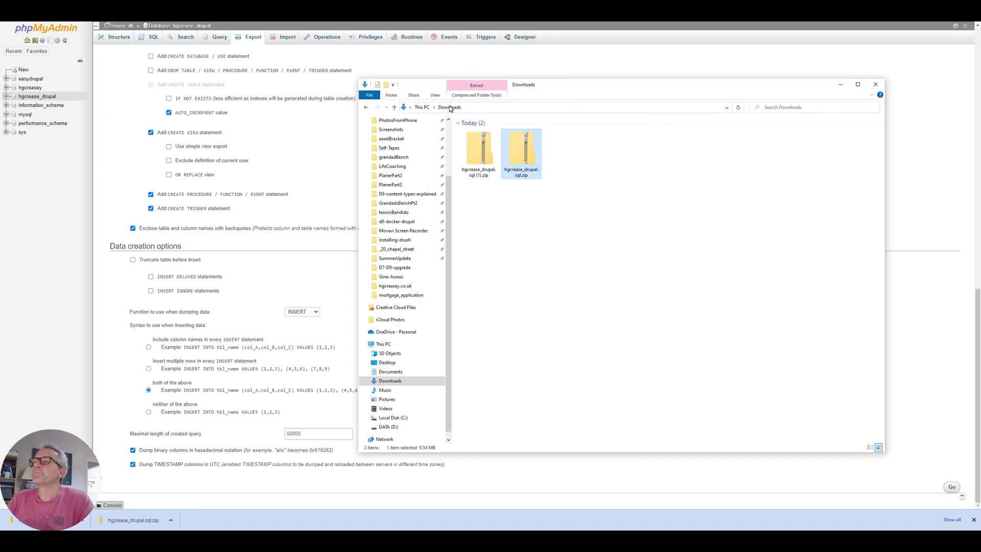
- Rename the larger database zip to hgcrease-old_drupal.sql.zip
click(520, 171)
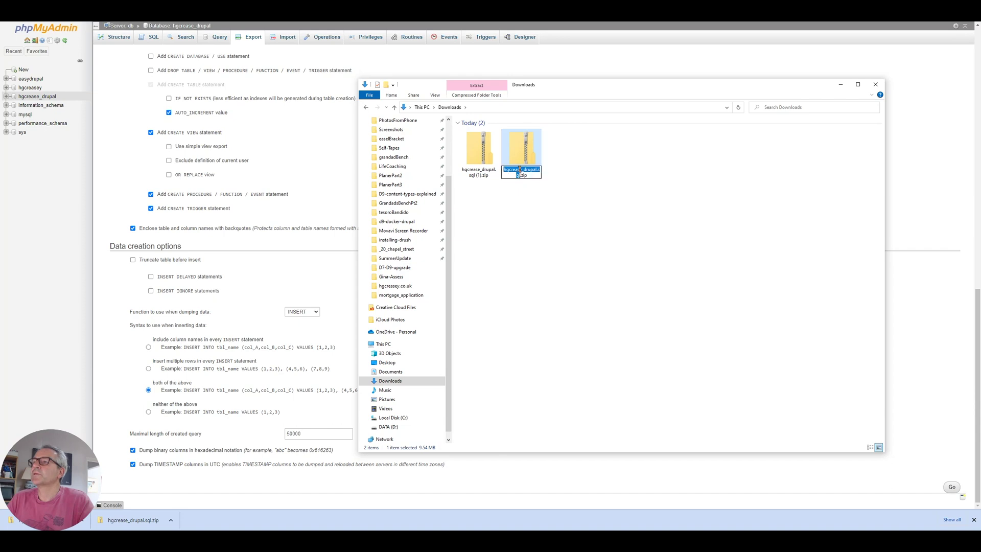
click(535, 171)
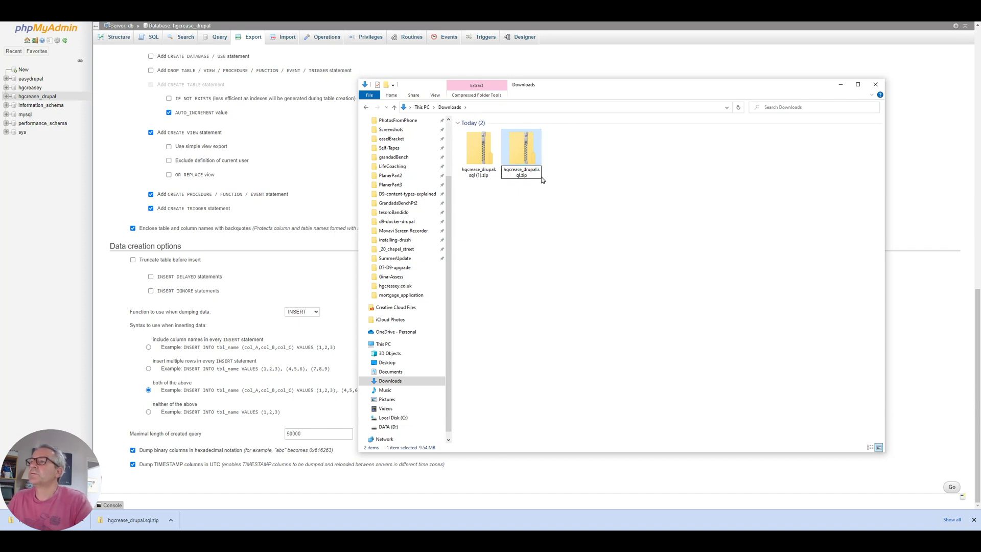
text(-old)
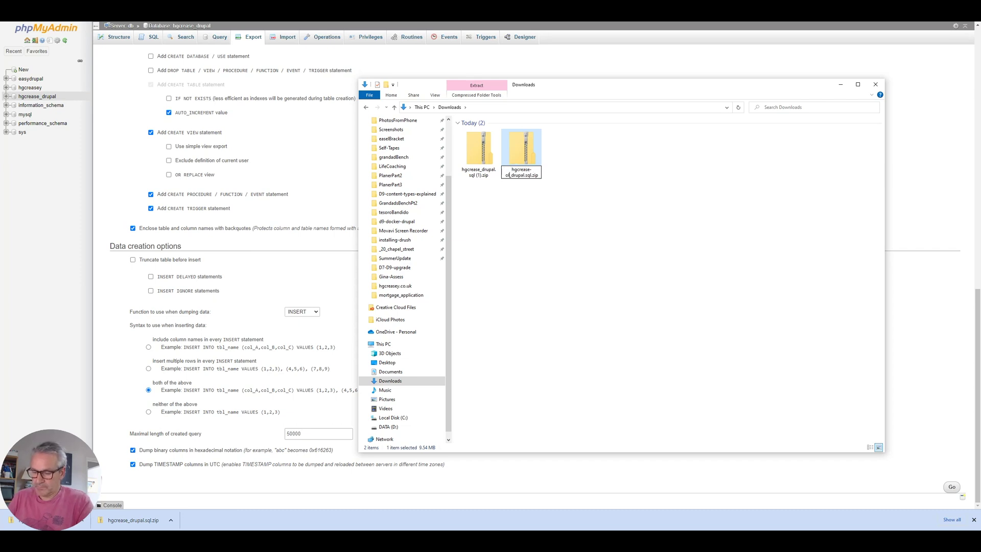
key(Return)
- Rename 'hgcrease_drupal.sql (1).zip' to hgcrease_drupal.sql.zip
click(479, 174)
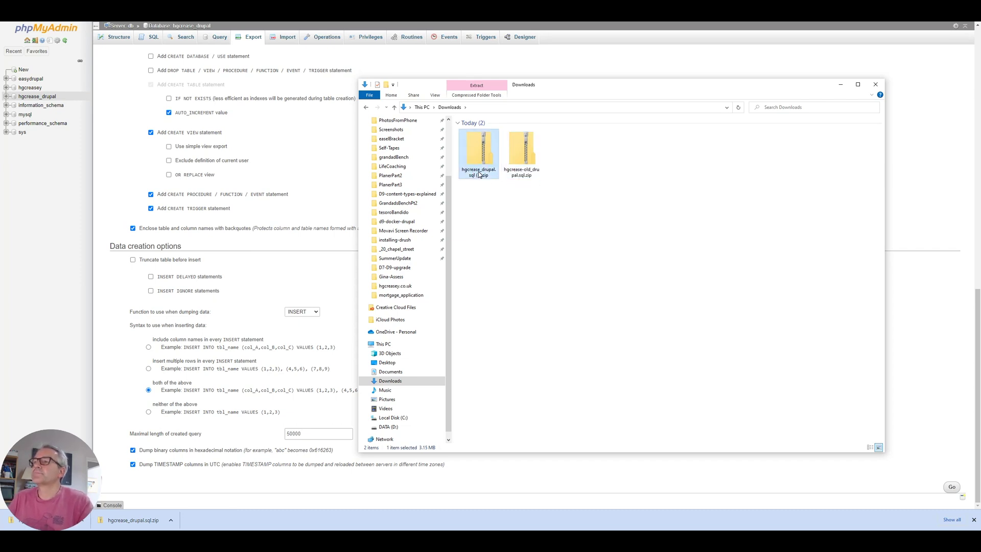
click(479, 174)
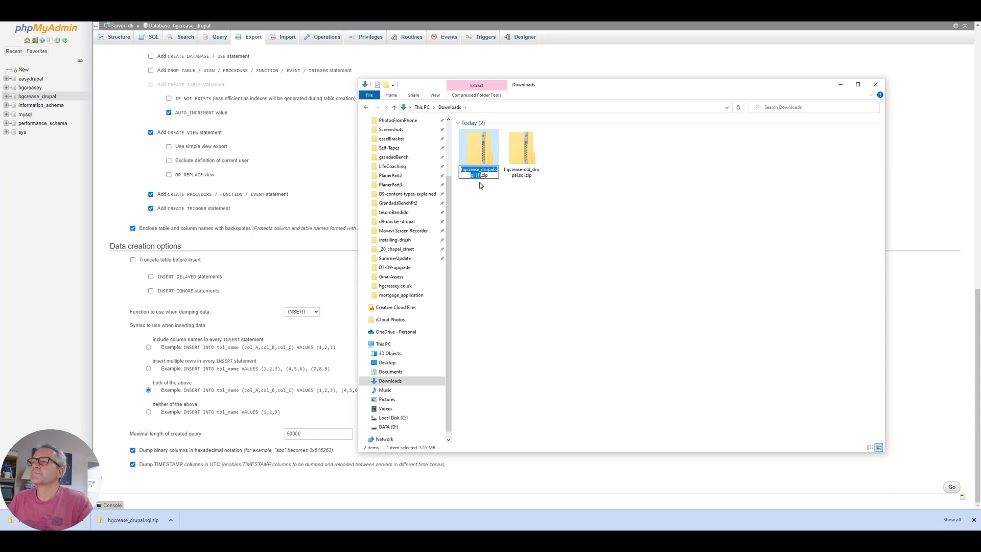
key(Right)
click(480, 186)
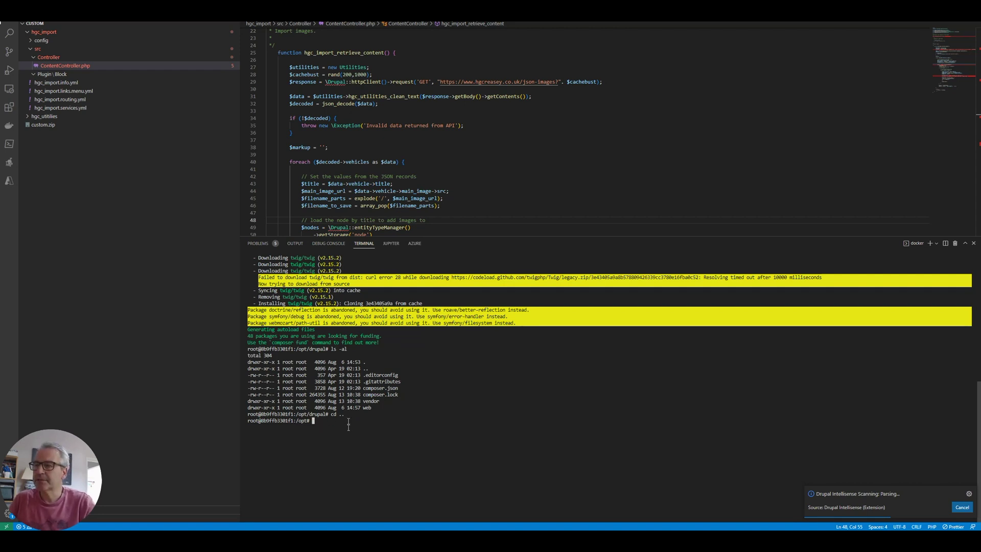
- Create hgc-site.zip from drupal with zip -r, list /opt with ls -al, and copy it into drupal/web/modules/
text(zip -r temp.zip Documents)
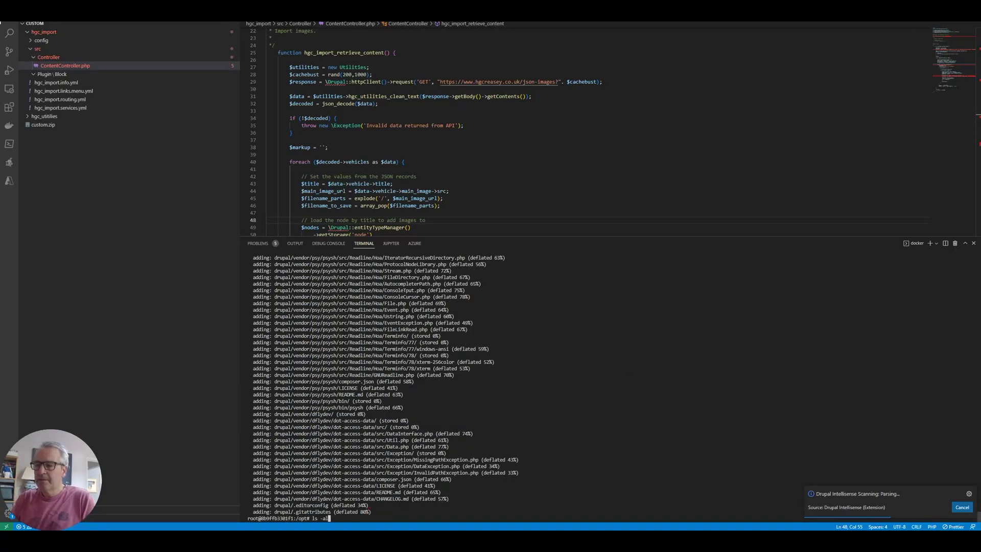
key(Return)
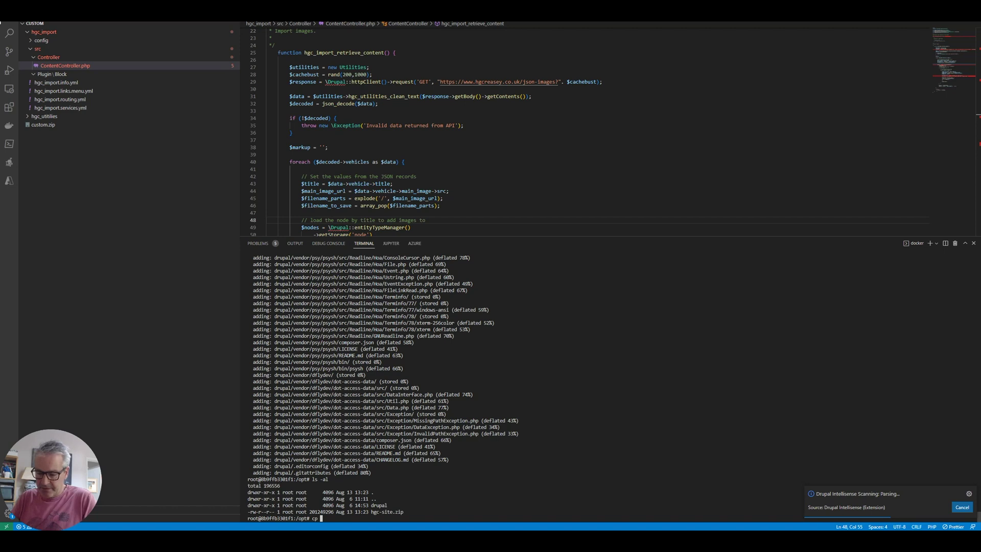
key(Tab)
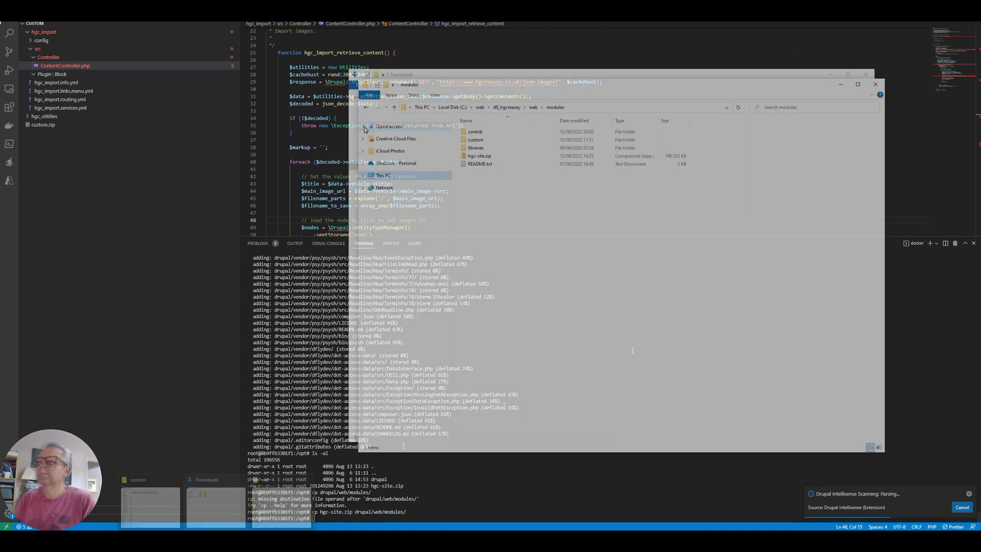
- Cut hgc-site.zip from the site's modules folder and paste it into Downloads
click(217, 503)
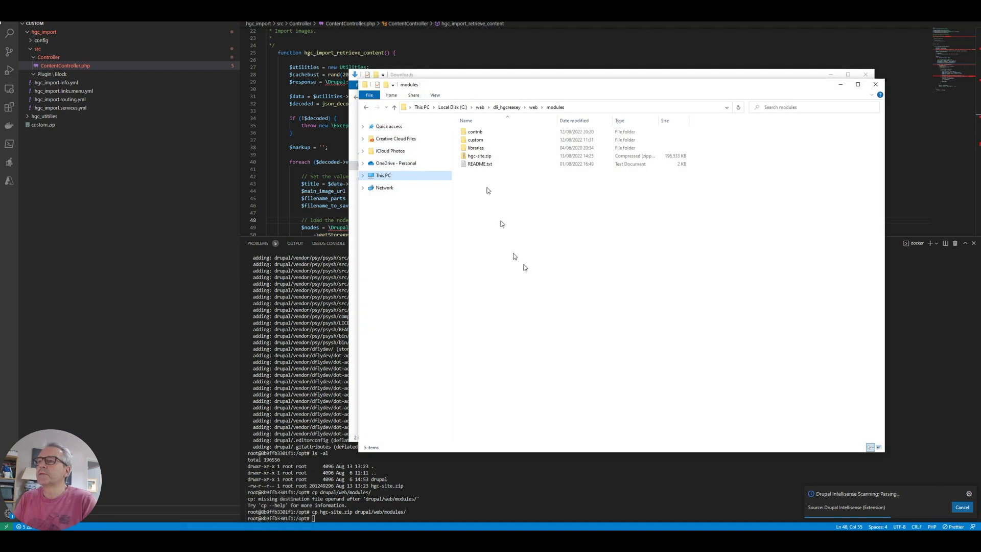
click(479, 157)
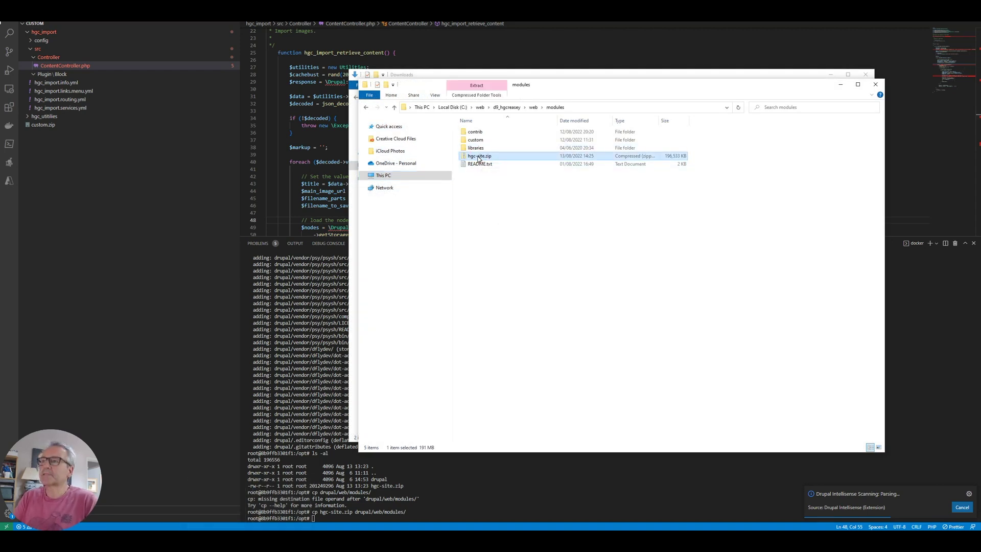
click(488, 75)
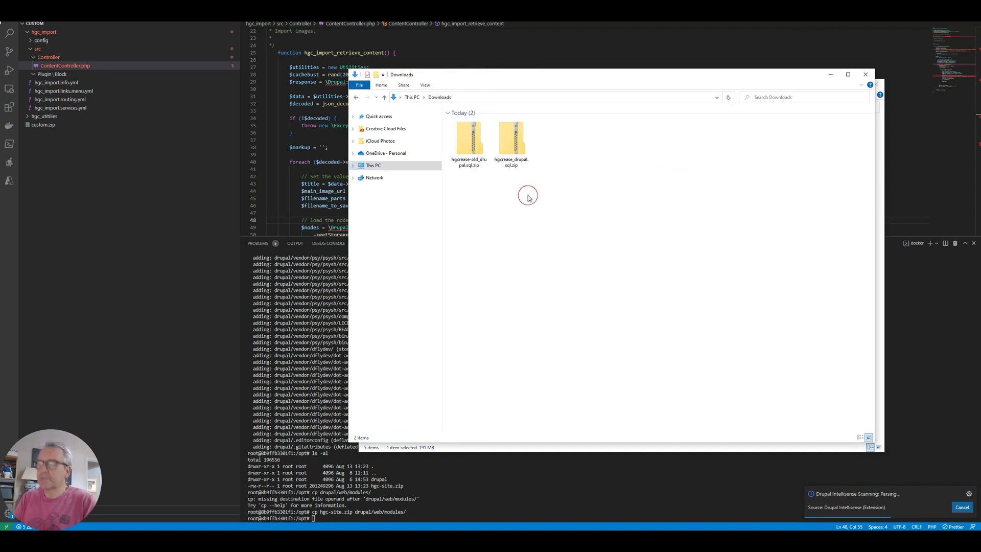
key(ctrl+v)
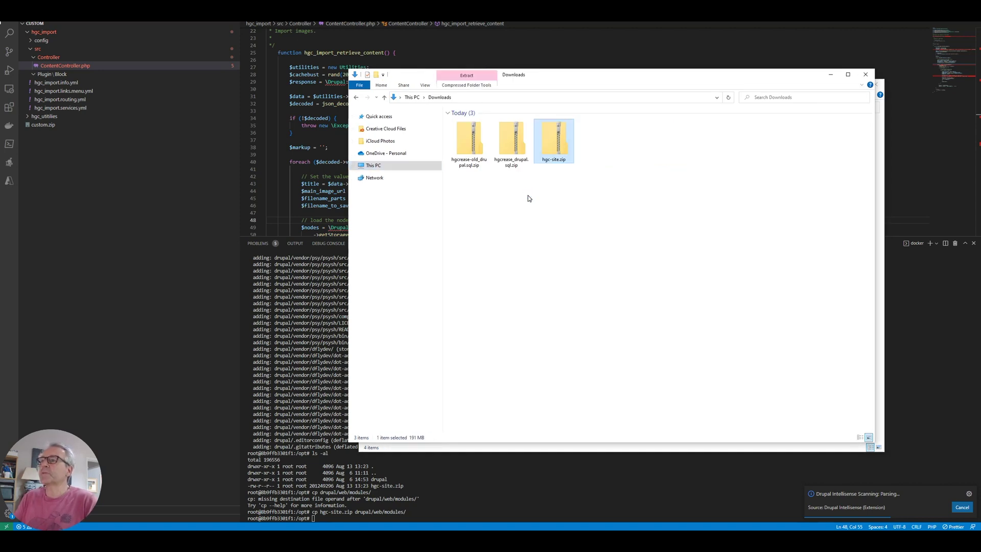
click(533, 193)
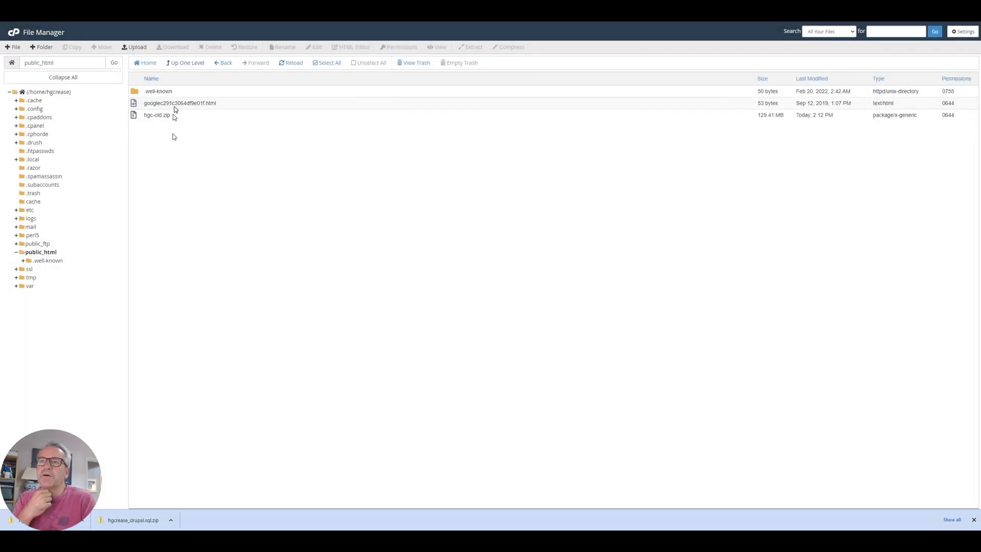
- Download a backup of hgc-old.zip from public_html, then go to the File Upload page for public_html
click(134, 116)
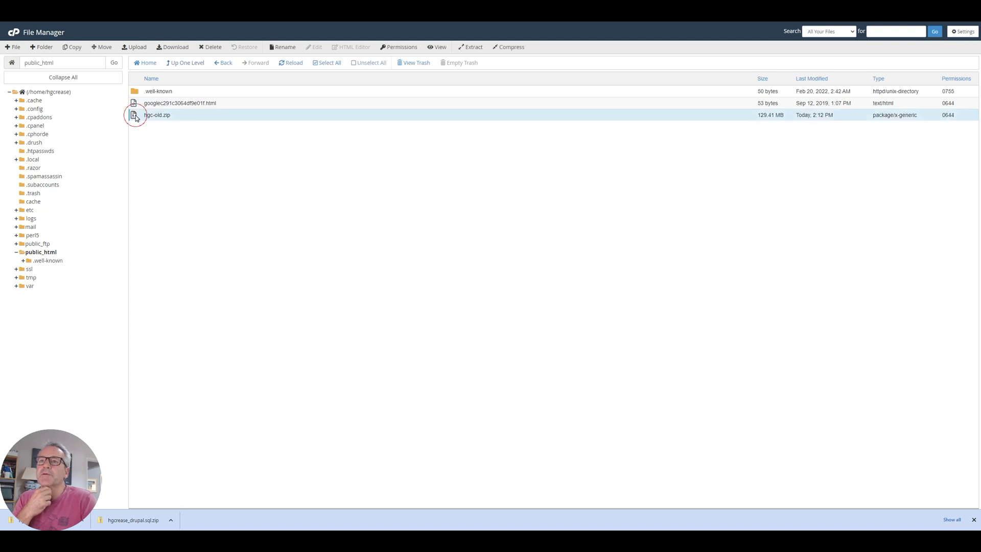
click(180, 48)
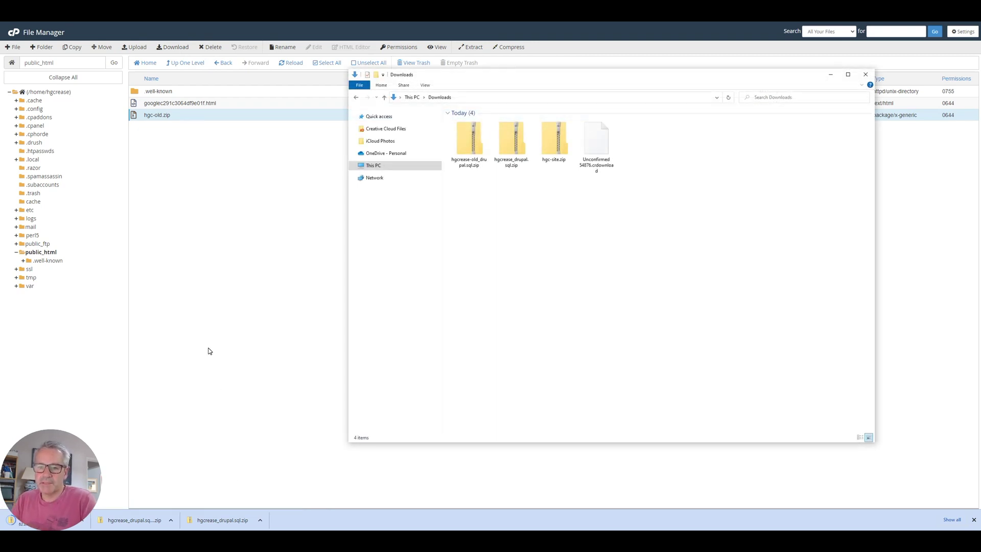
click(163, 252)
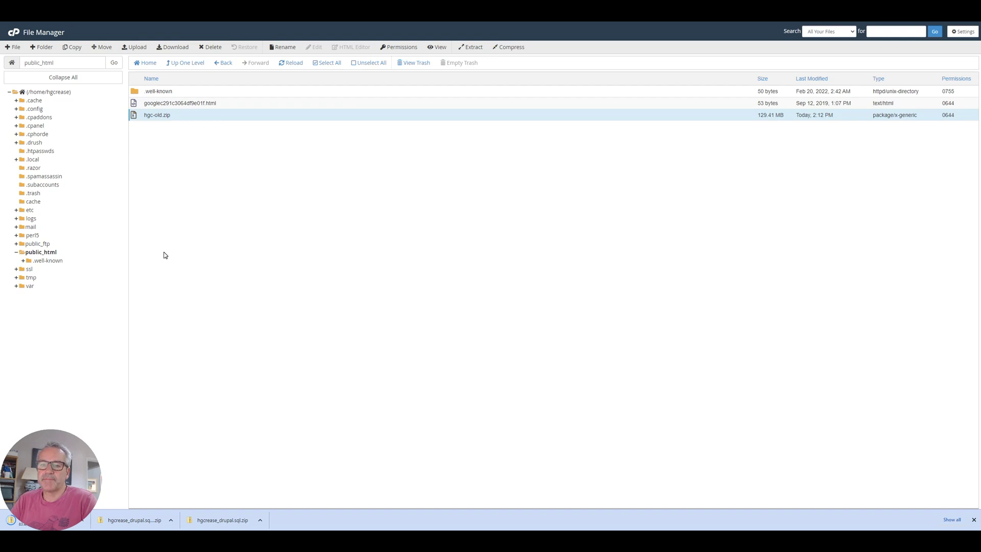
click(124, 49)
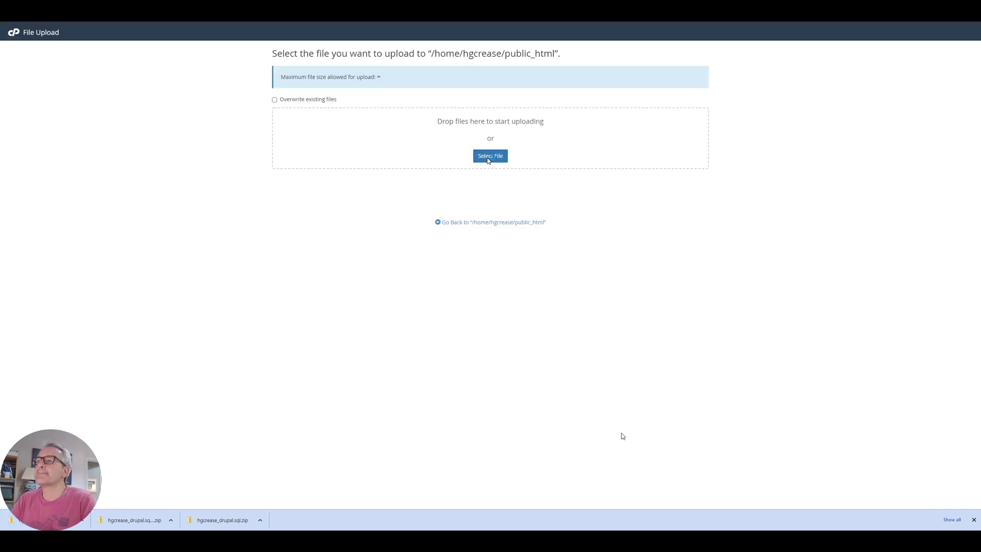
- Upload hgc-site.zip into public_html and switch to the empty hgcrease_drupal database in phpMyAdmin
click(489, 158)
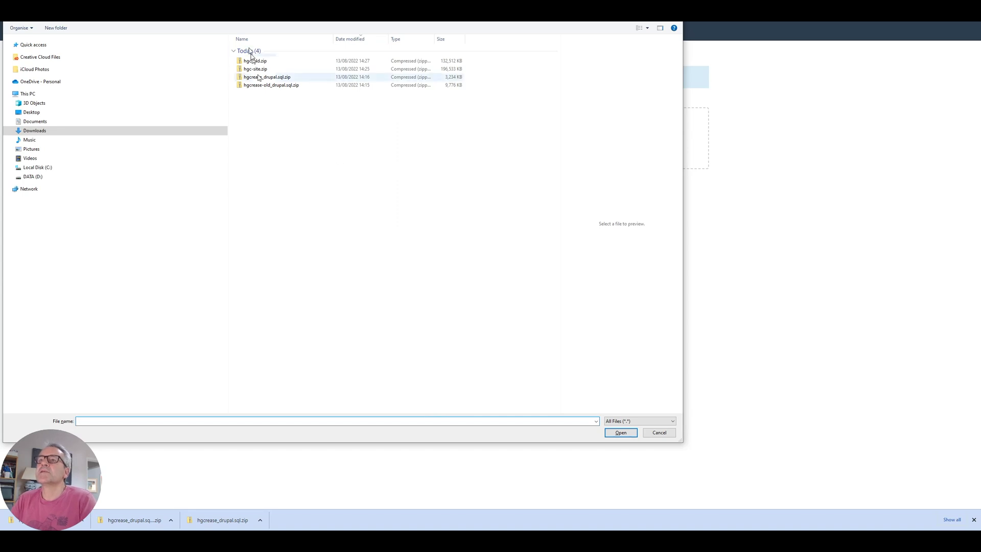
click(325, 71)
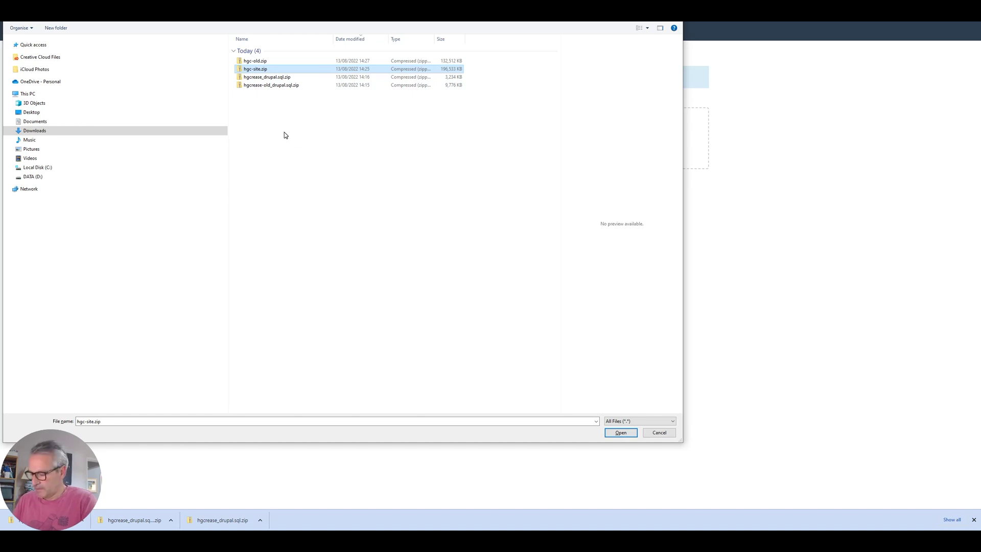
click(268, 80)
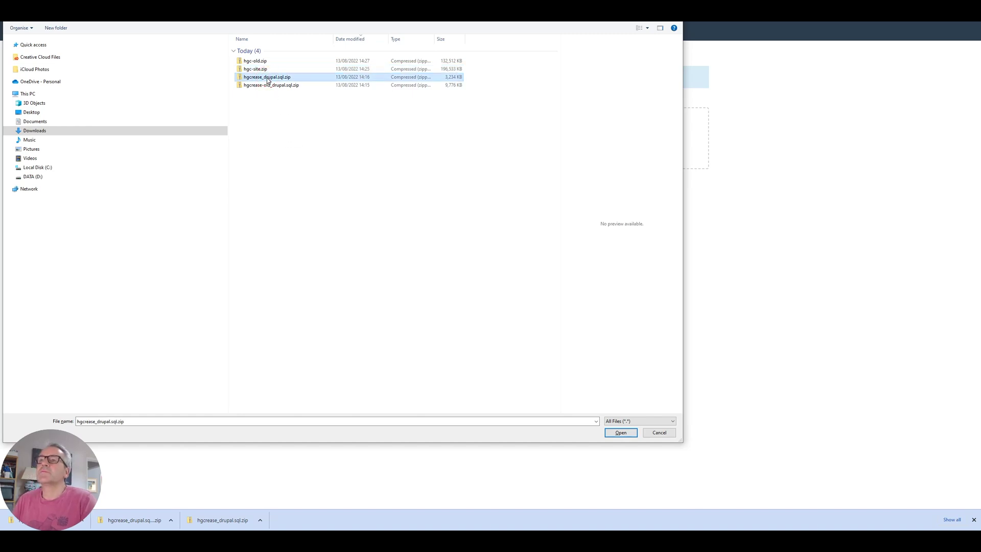
click(267, 68)
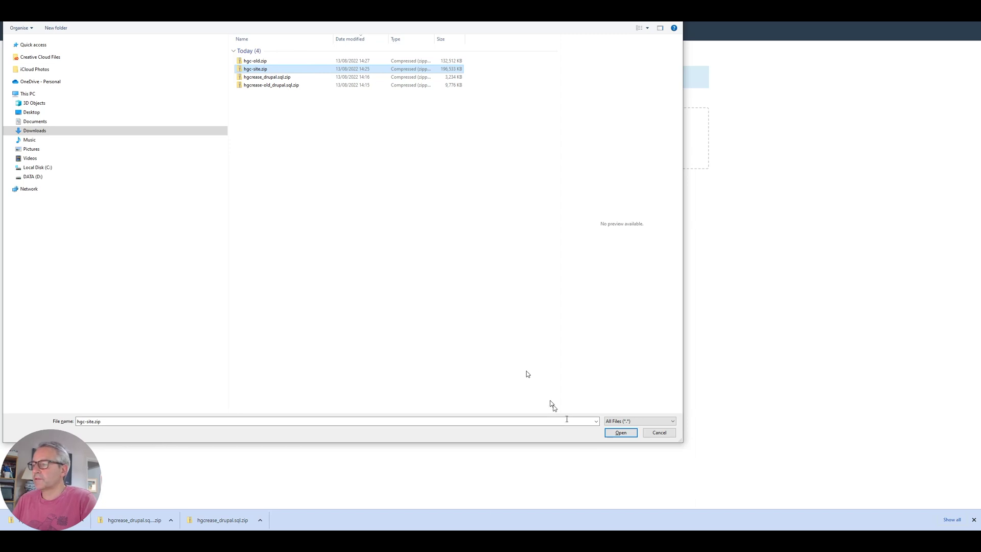
click(621, 433)
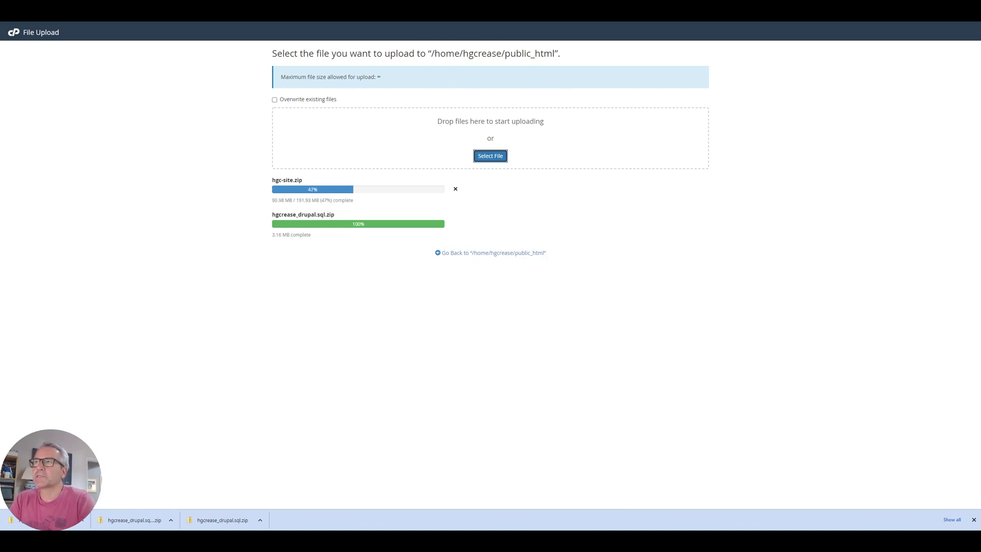
key(ctrl+Tab)
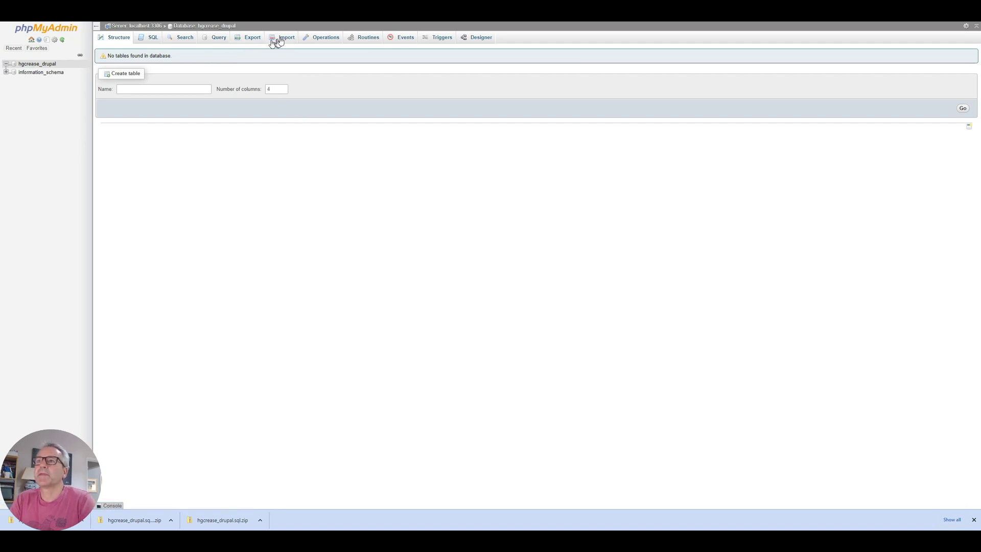
- Import hgcrease_drupal.sql.zip into the hgcrease_drupal database
click(287, 39)
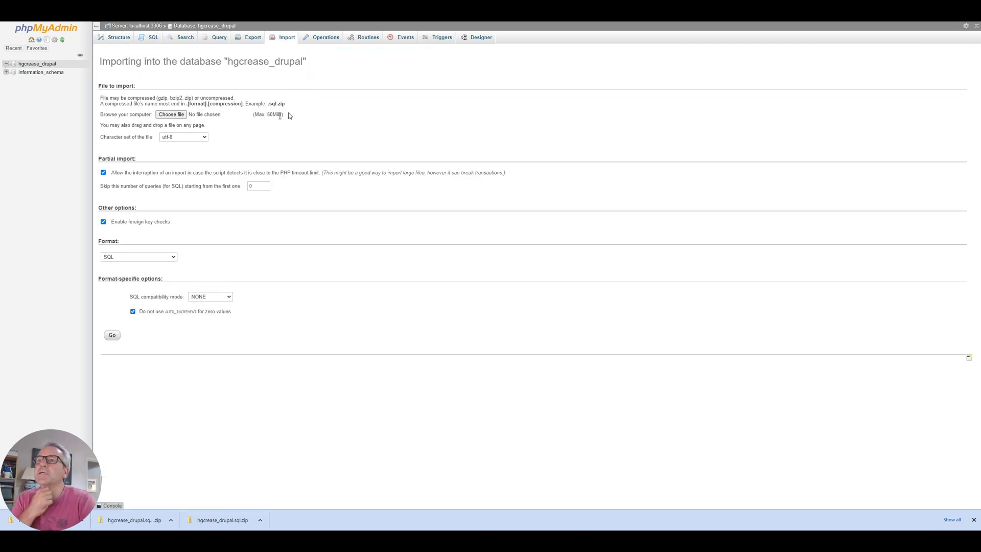
click(172, 114)
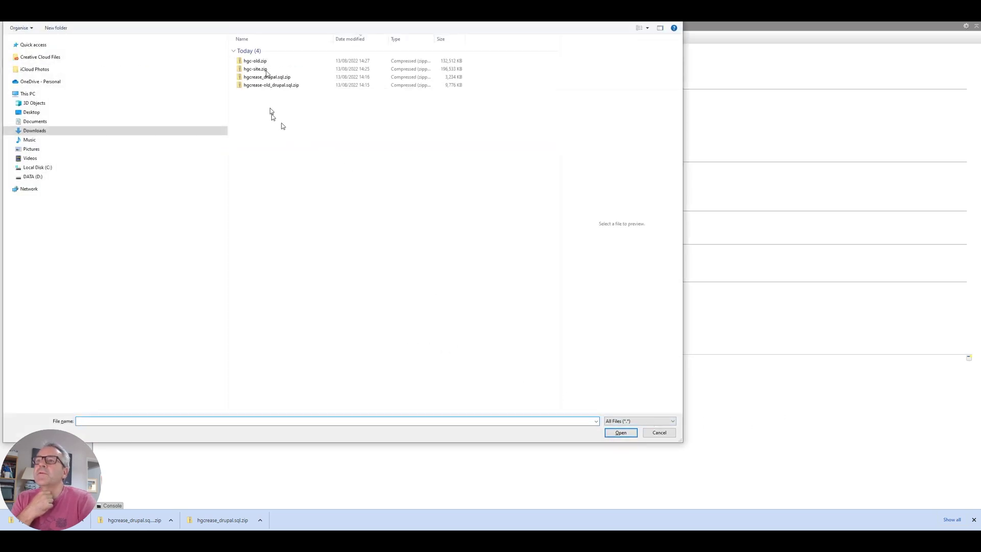
click(268, 80)
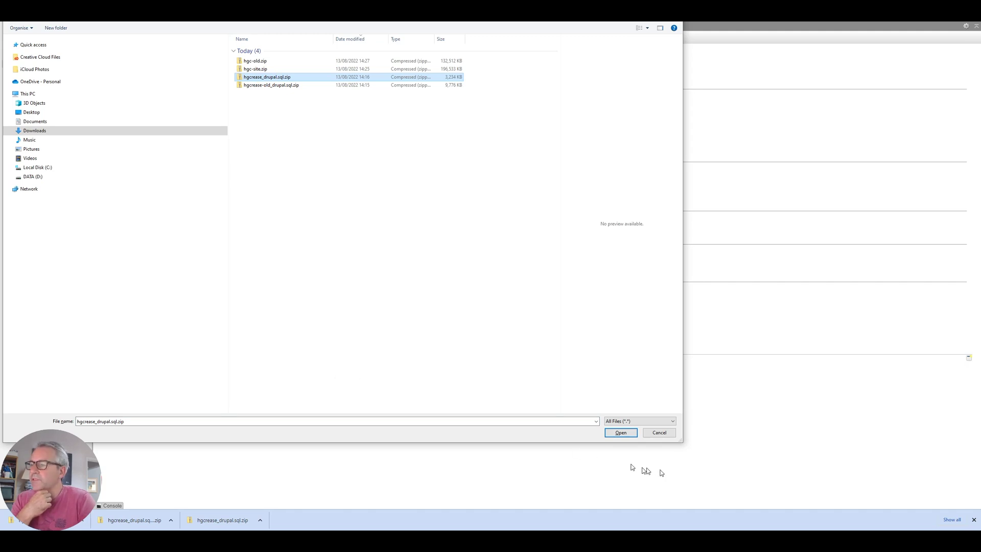
click(622, 435)
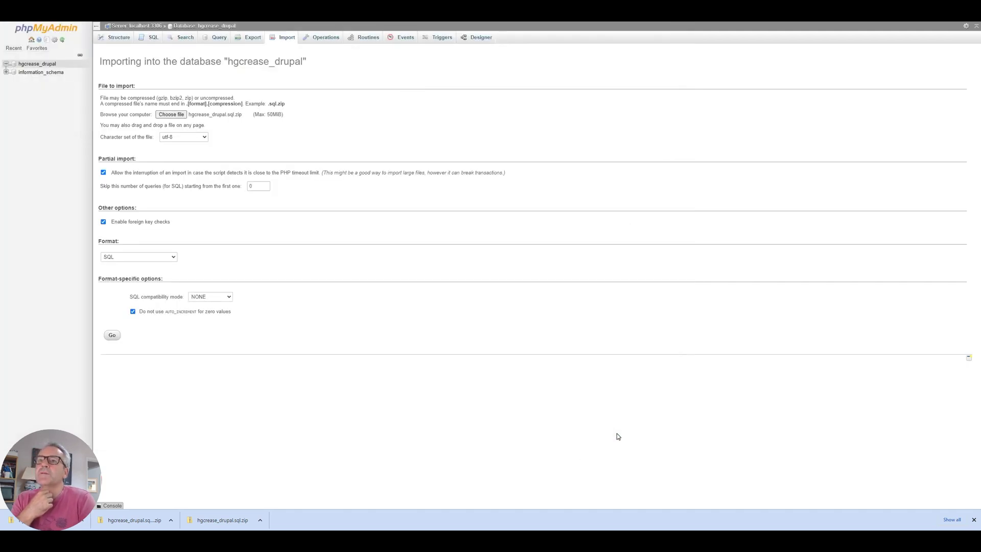
click(114, 336)
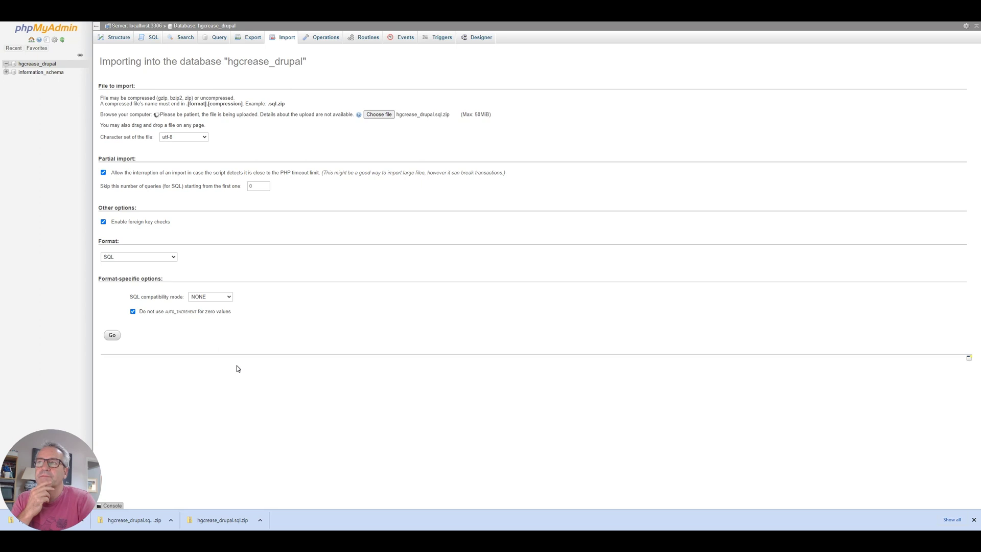
key(ctrl+Tab)
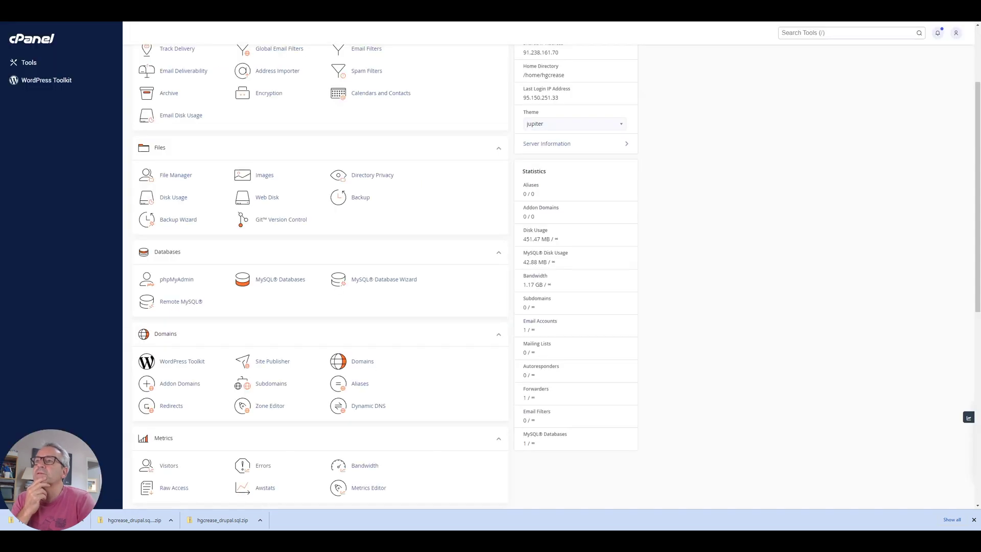
- Extract the uploaded hgc-site.zip into /public_html and open the new drupal folder
key(ctrl+Tab)
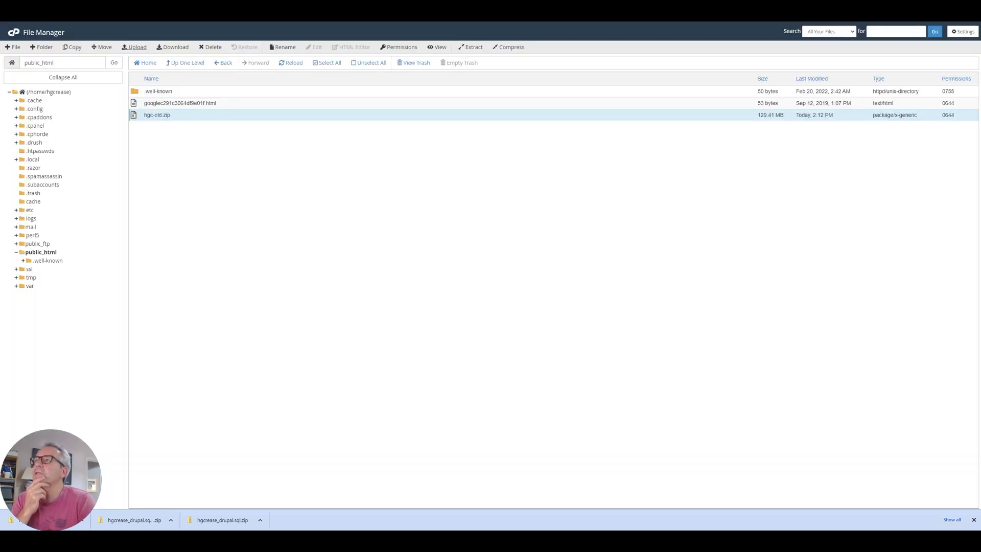
key(ctrl+Tab)
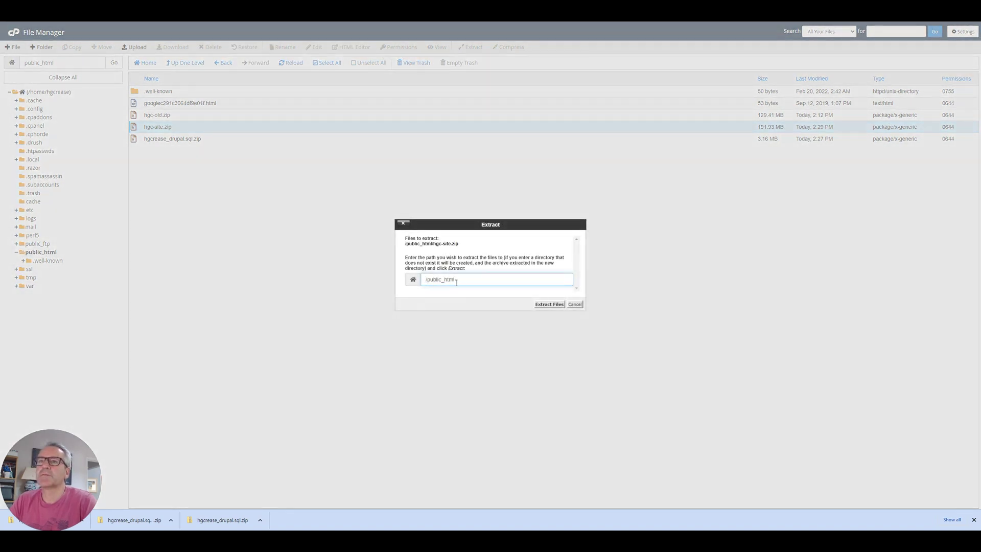
click(548, 305)
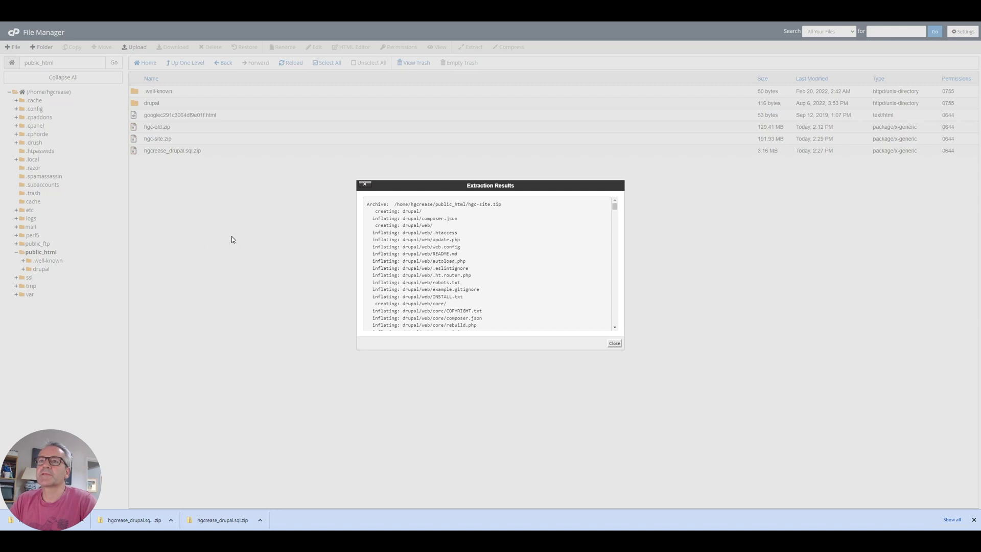
click(614, 343)
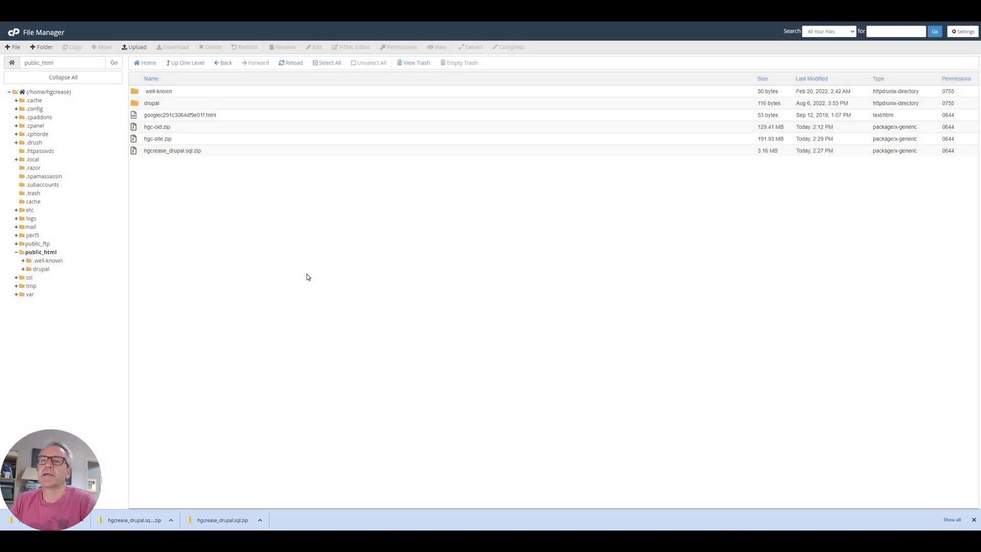
double_click(135, 105)
- Move all contents of the drupal folder up into /public_html
click(218, 263)
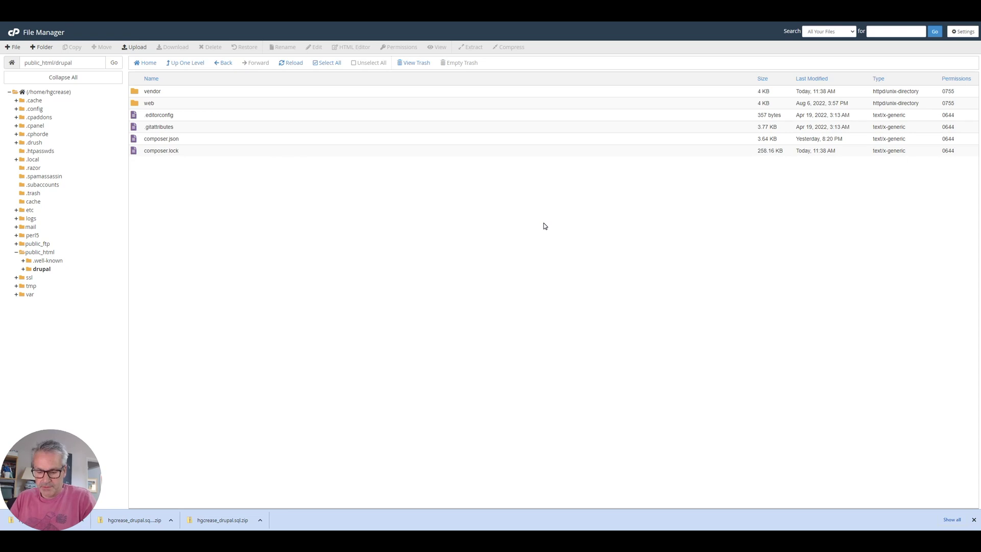
click(328, 63)
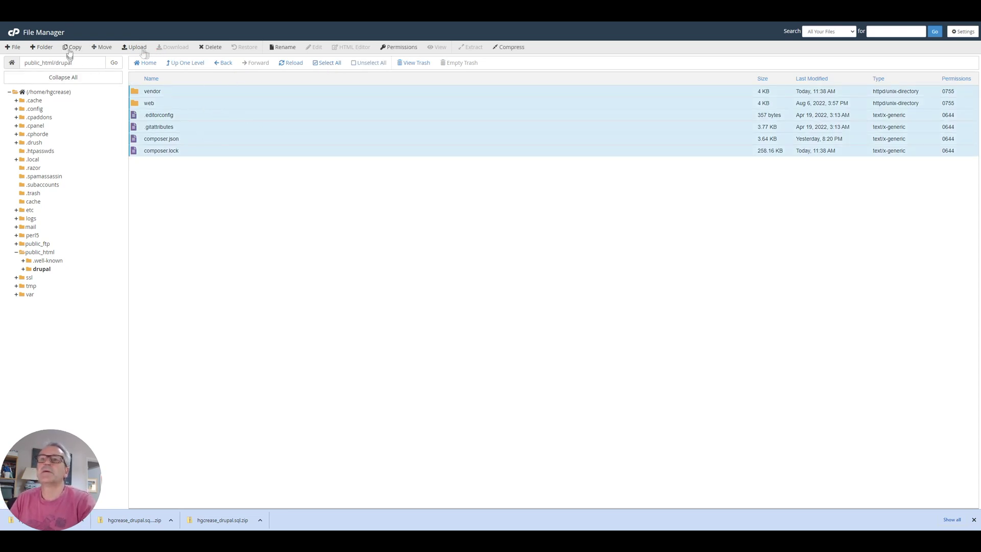
click(97, 48)
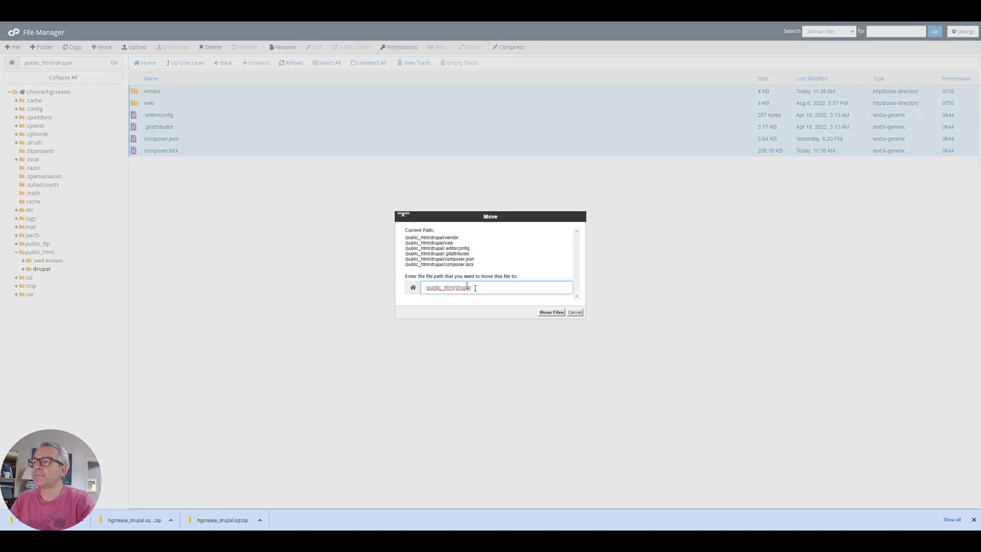
click(479, 287)
key(BackSpace)
key(BackSpace)
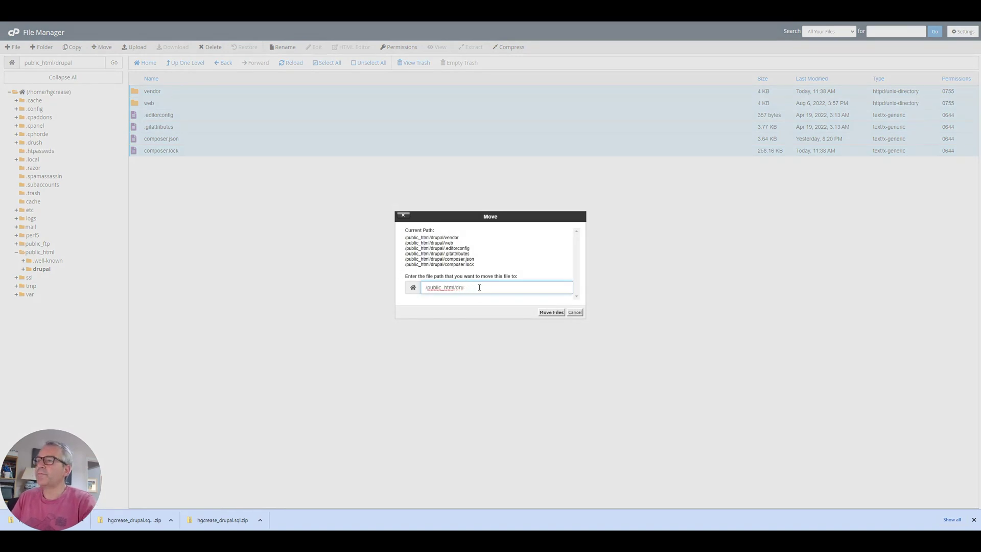
click(551, 312)
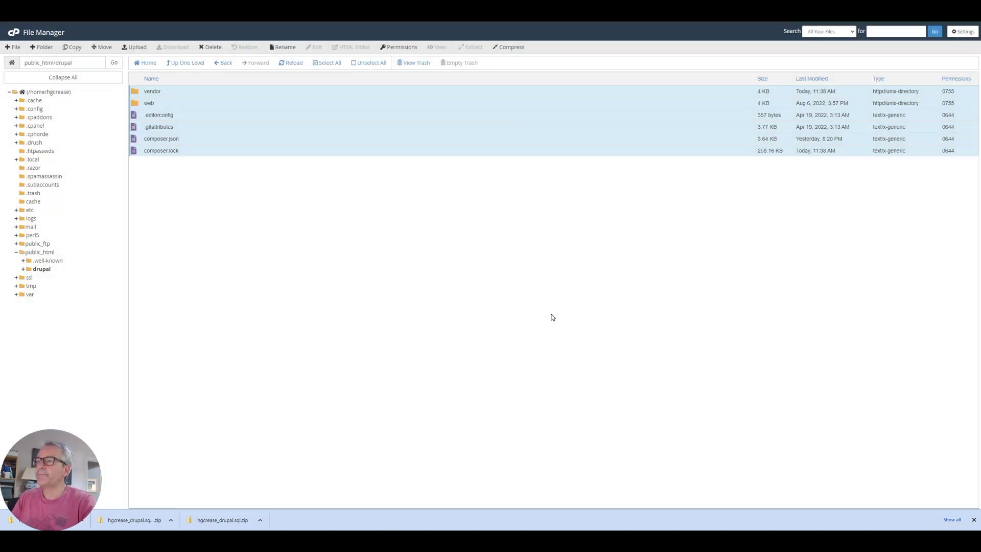
- Permanently delete the empty drupal folder from public_html, skipping the trash
click(176, 64)
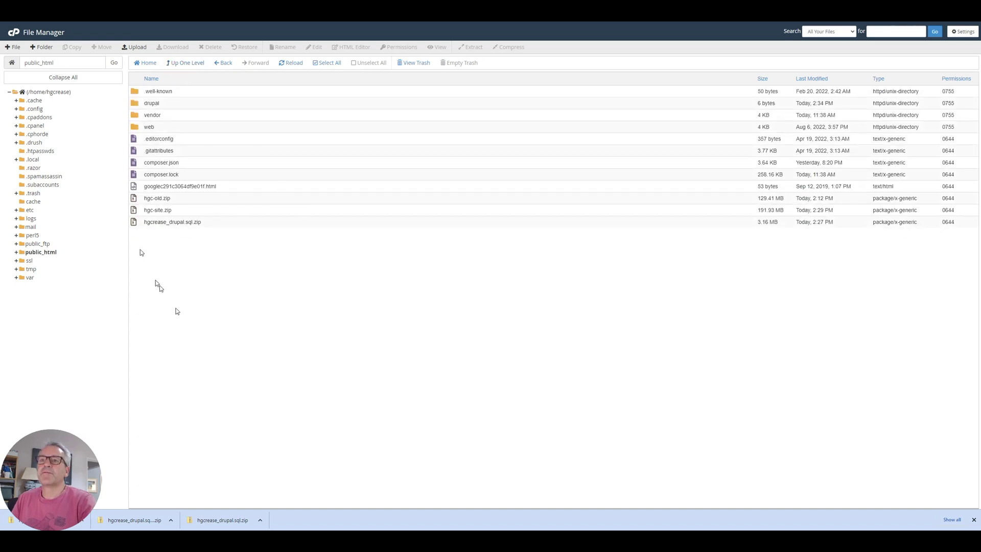
click(133, 104)
key(Delete)
click(458, 268)
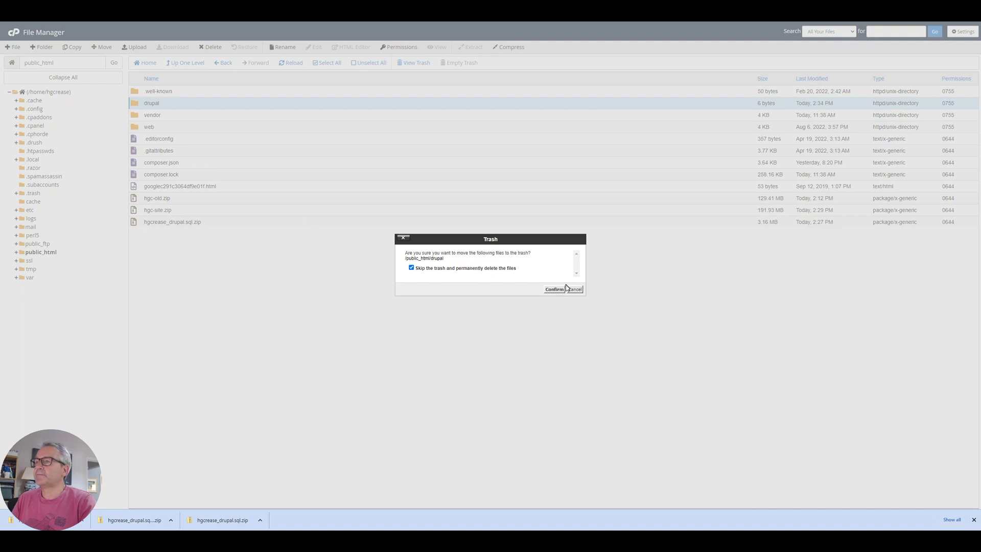
click(559, 290)
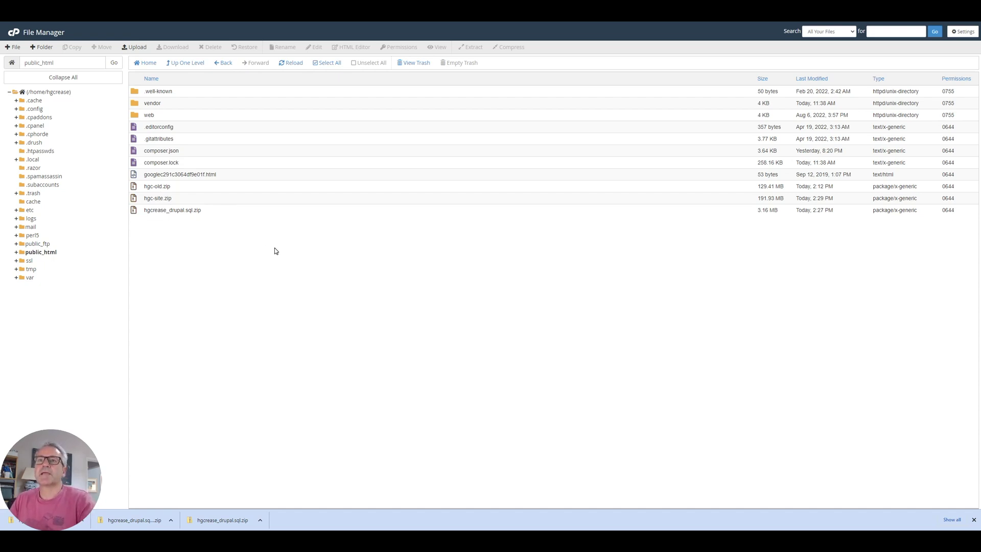
click(36, 21)
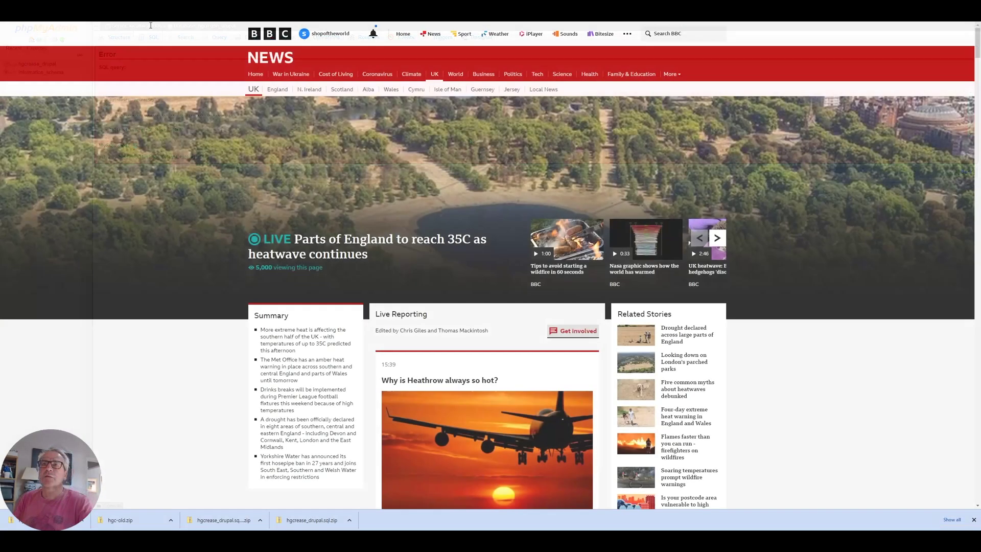
- Load hgcreasey.co.uk in Chrome and highlight the deprecation notice text
key(ctrl+l)
text(h)
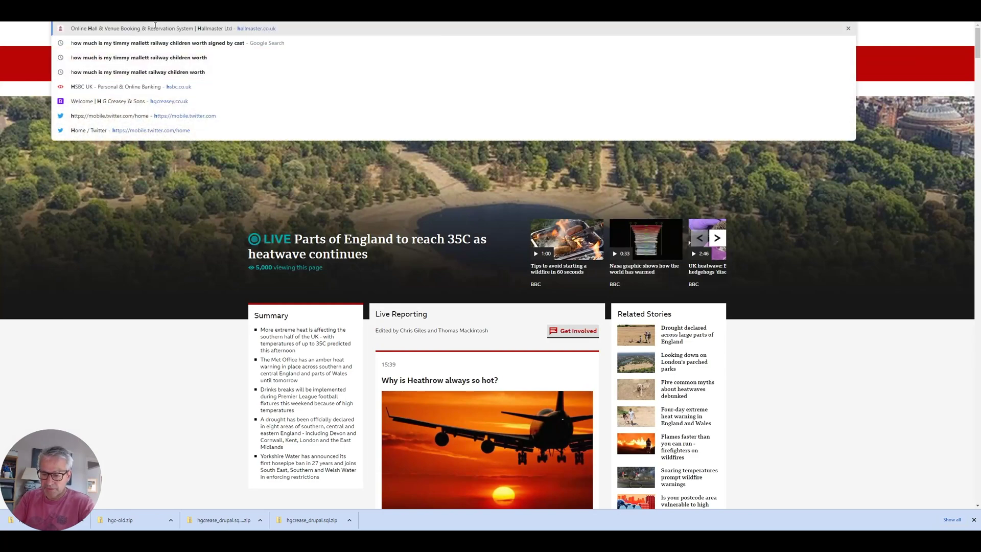
text(gcreasey.co.uk)
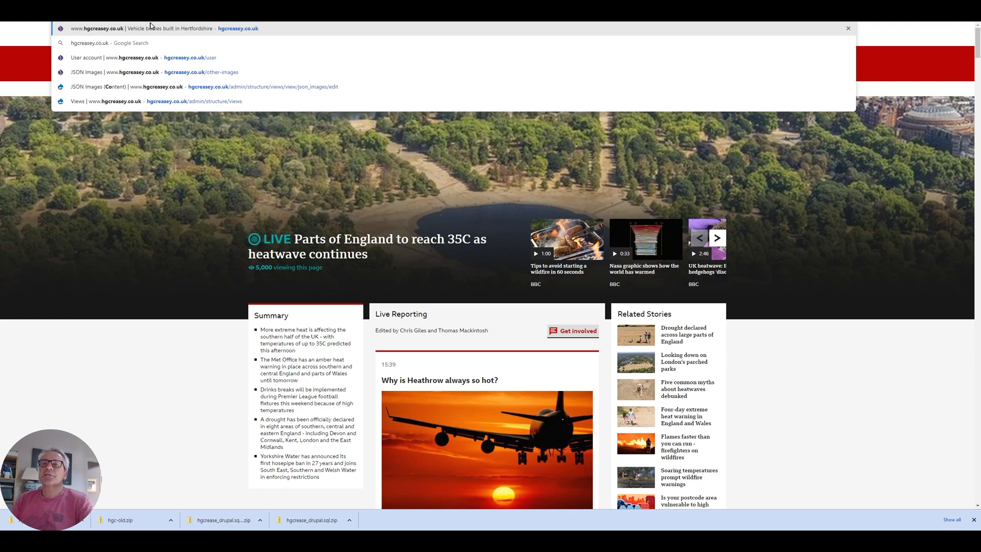
key(Return)
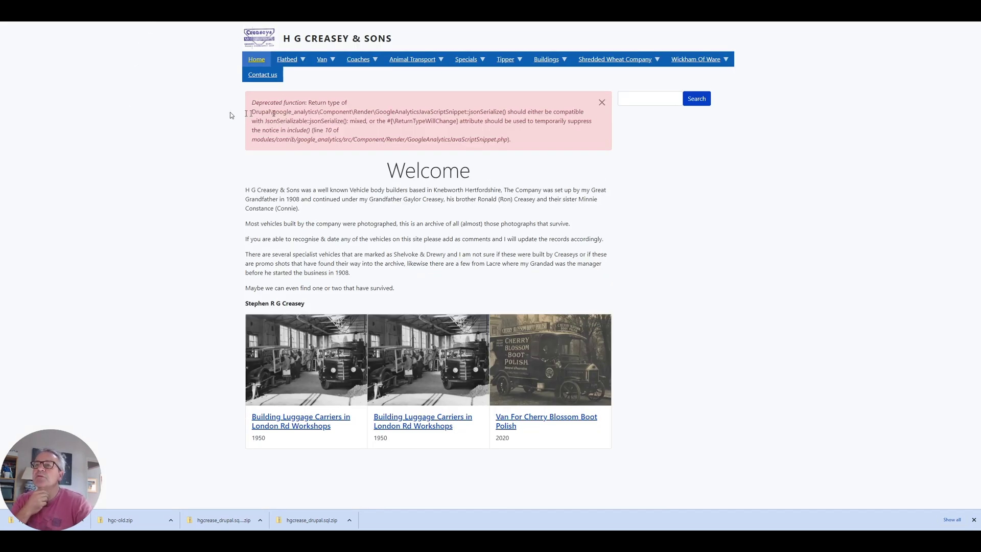
drag(251, 102, 483, 141)
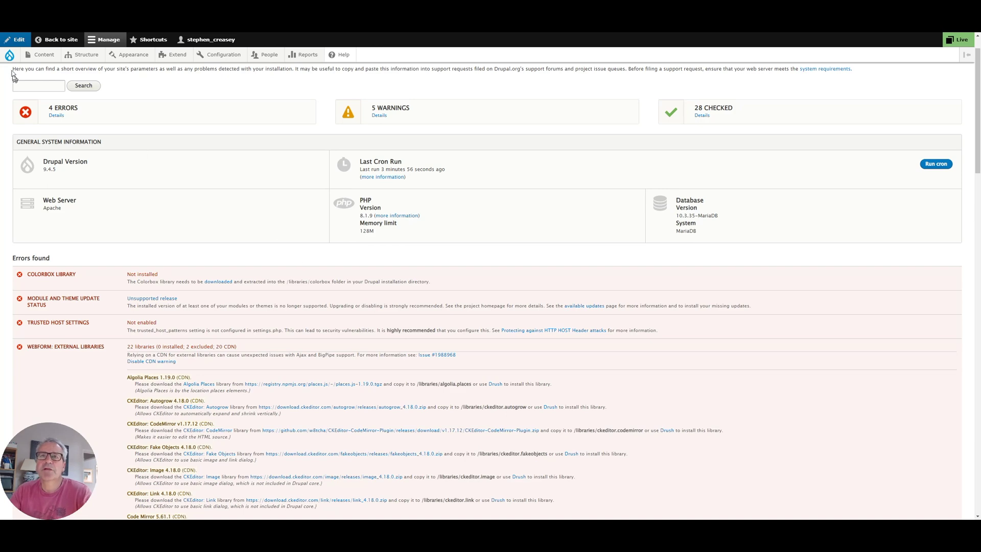
- Reveal the Drupal administration menu to reach Reports > Status report
mouse_move(11, 56)
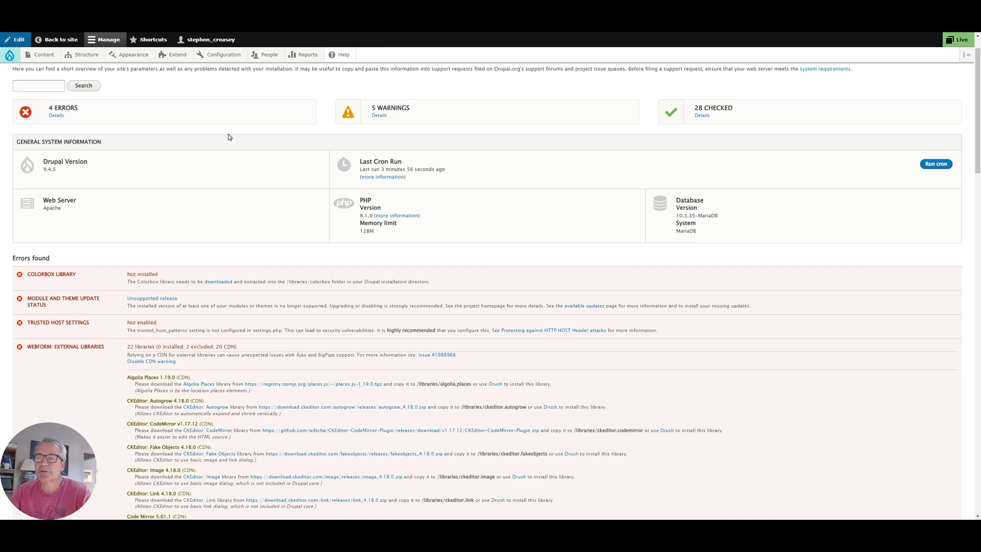